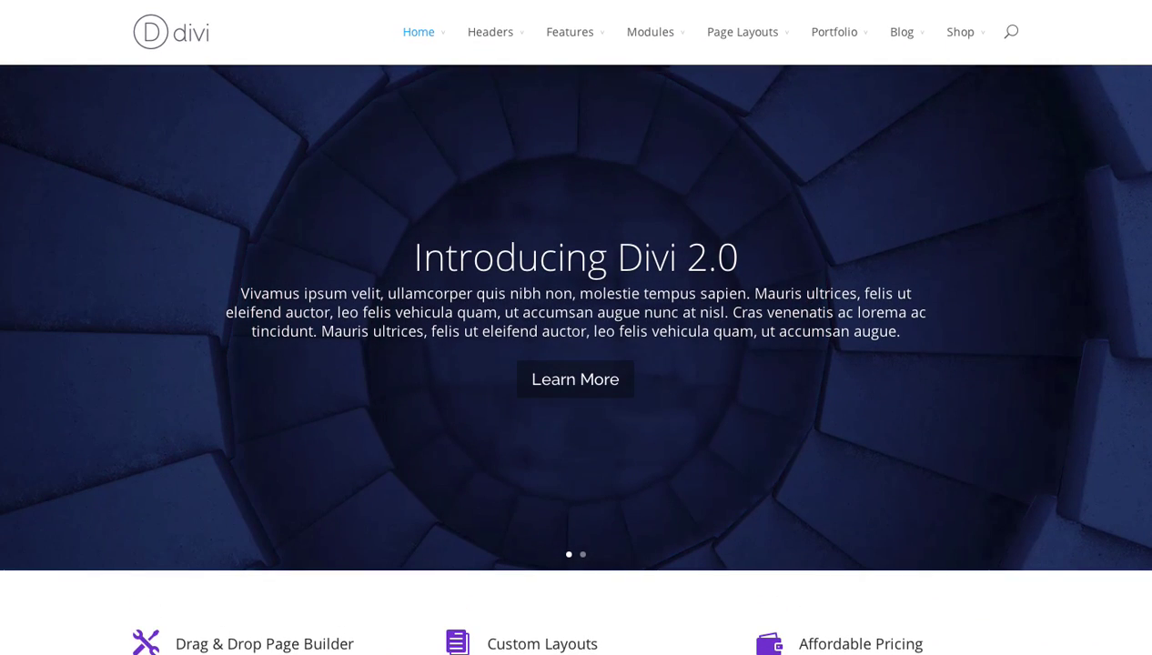
Look over the Divi demo home page, from the introductory slider through the feature blurbs to the page builder section
{"action": "scroll", "coordinate": [577, 364], "scroll_direction": "down", "scroll_amount": 3}
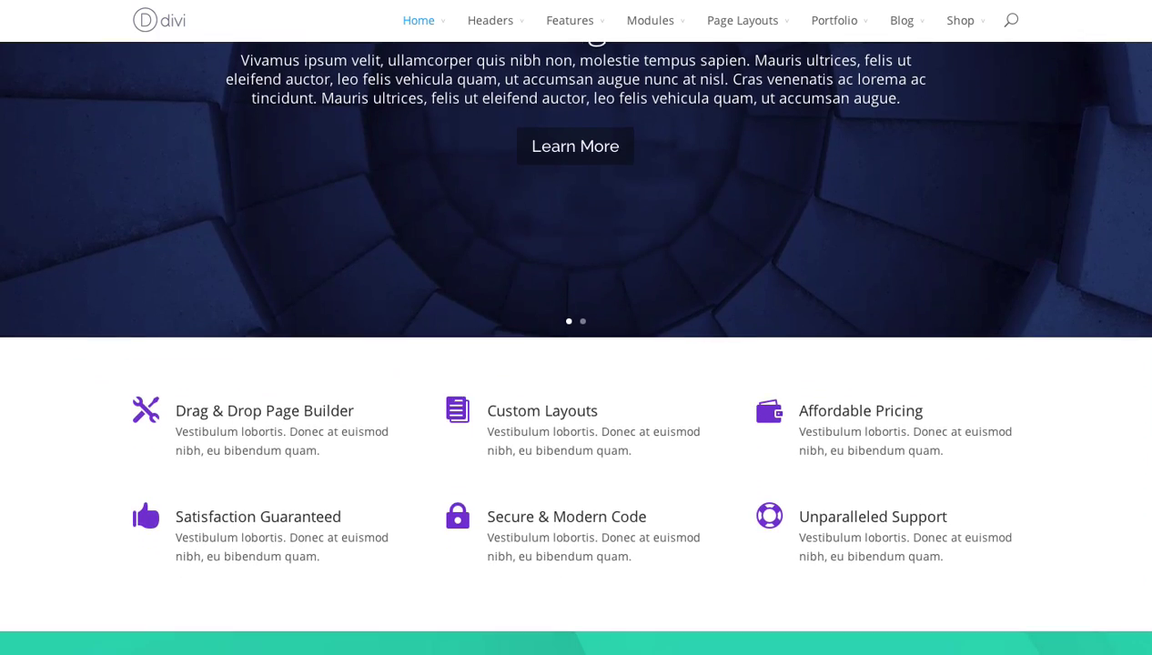
{"action": "scroll", "coordinate": [452, 234], "scroll_direction": "down", "scroll_amount": 2}
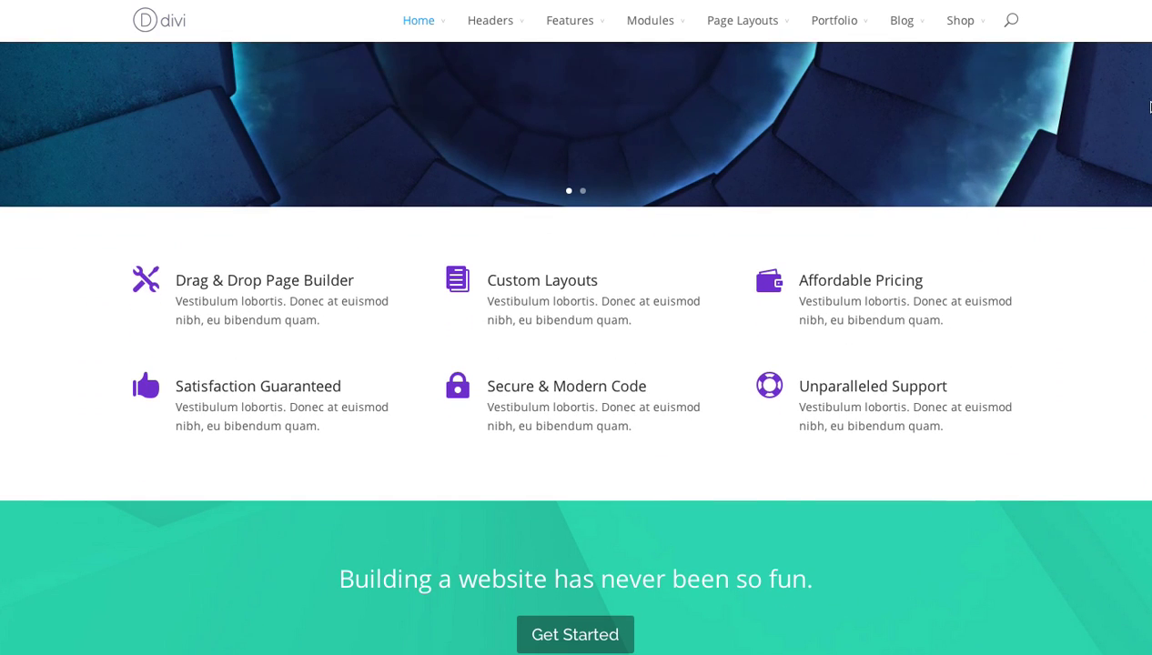
{"action": "scroll", "coordinate": [406, 306], "scroll_direction": "up", "scroll_amount": 5}
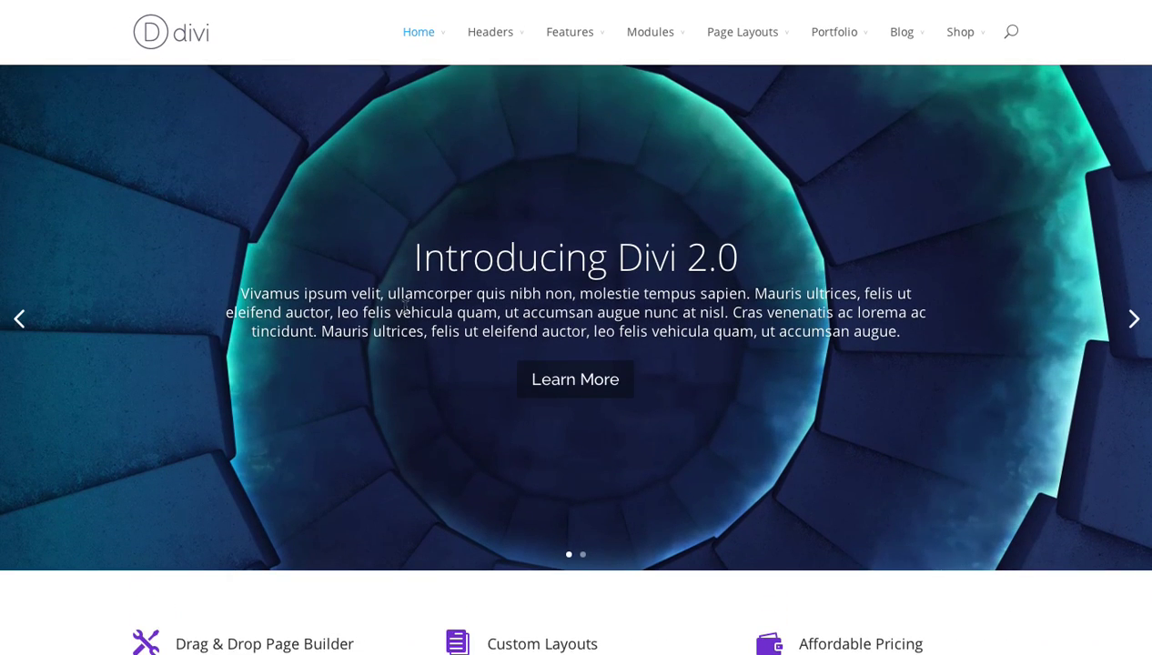
{"action": "scroll", "coordinate": [405, 302], "scroll_direction": "down", "scroll_amount": 1}
{"action": "scroll", "coordinate": [406, 302], "scroll_direction": "down", "scroll_amount": 2}
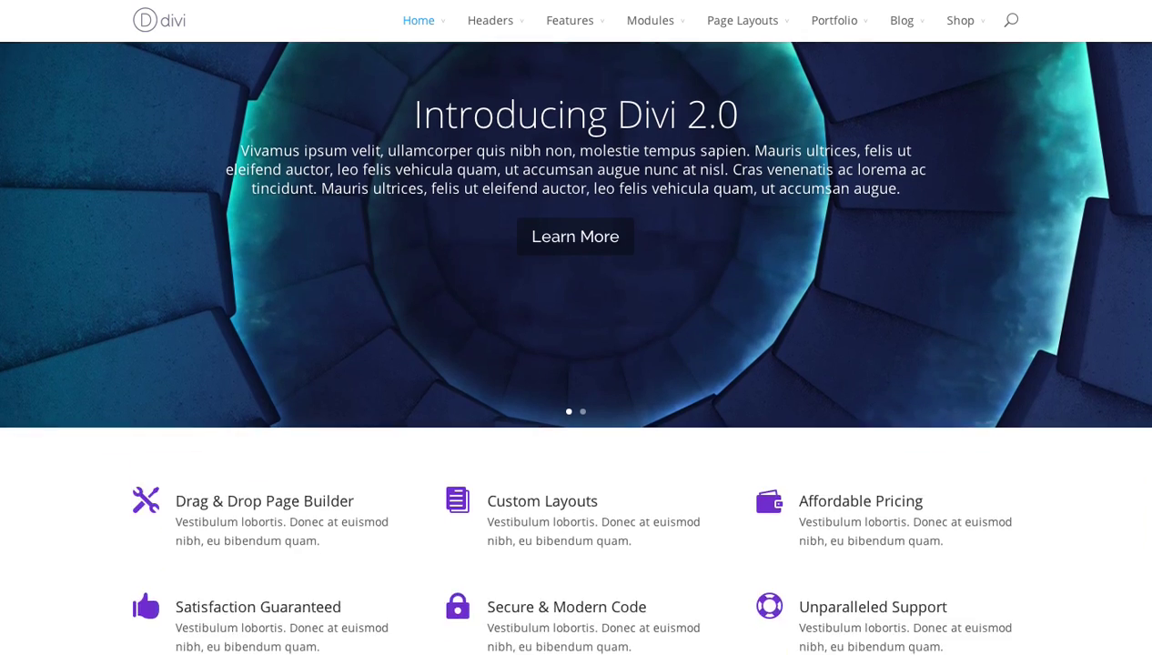
{"action": "scroll", "coordinate": [854, 326], "scroll_direction": "down", "scroll_amount": 4}
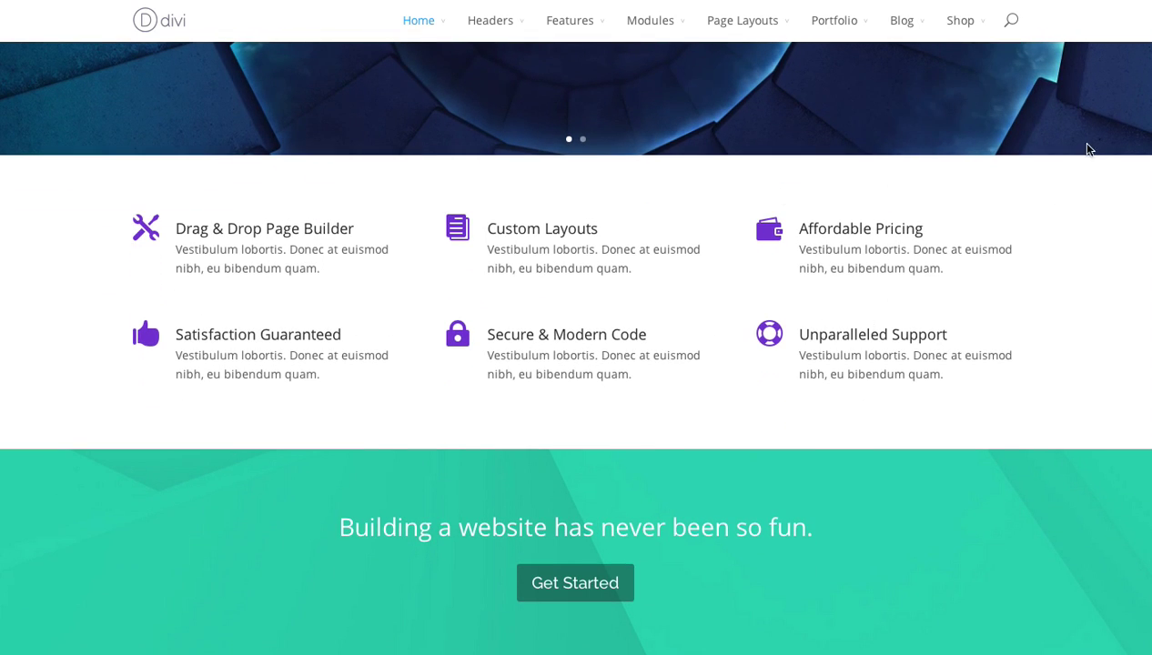
{"action": "scroll", "coordinate": [1014, 89], "scroll_direction": "down", "scroll_amount": 6}
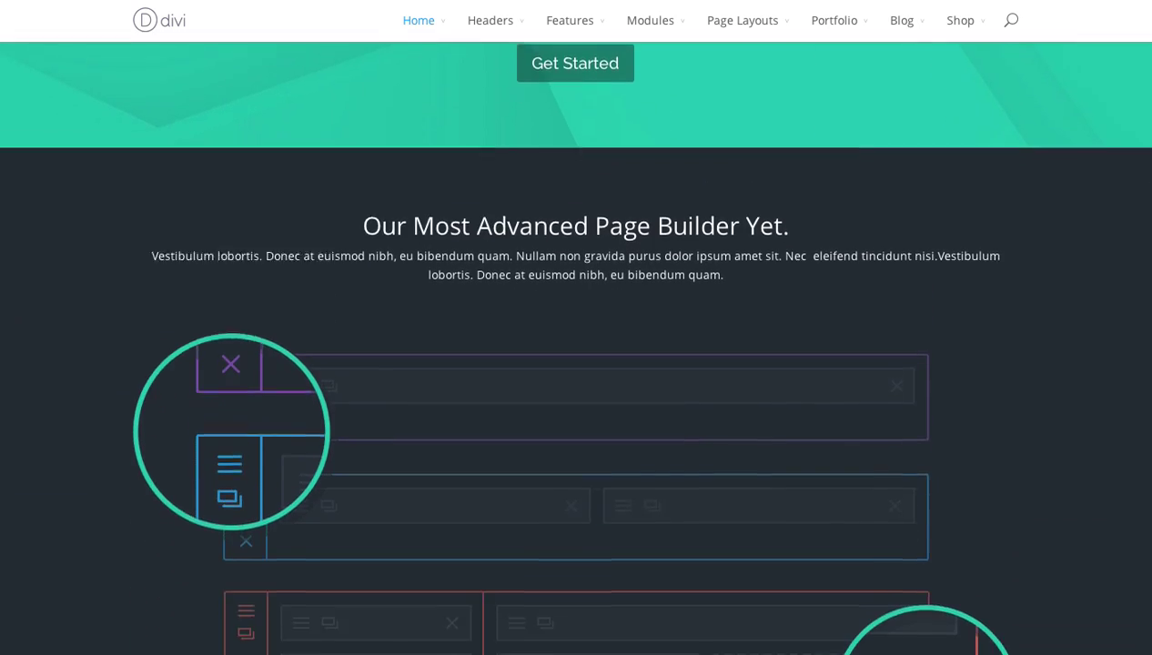
{"action": "scroll", "coordinate": [901, 191], "scroll_direction": "down", "scroll_amount": 3}
{"action": "scroll", "coordinate": [913, 211], "scroll_direction": "up", "scroll_amount": 2}
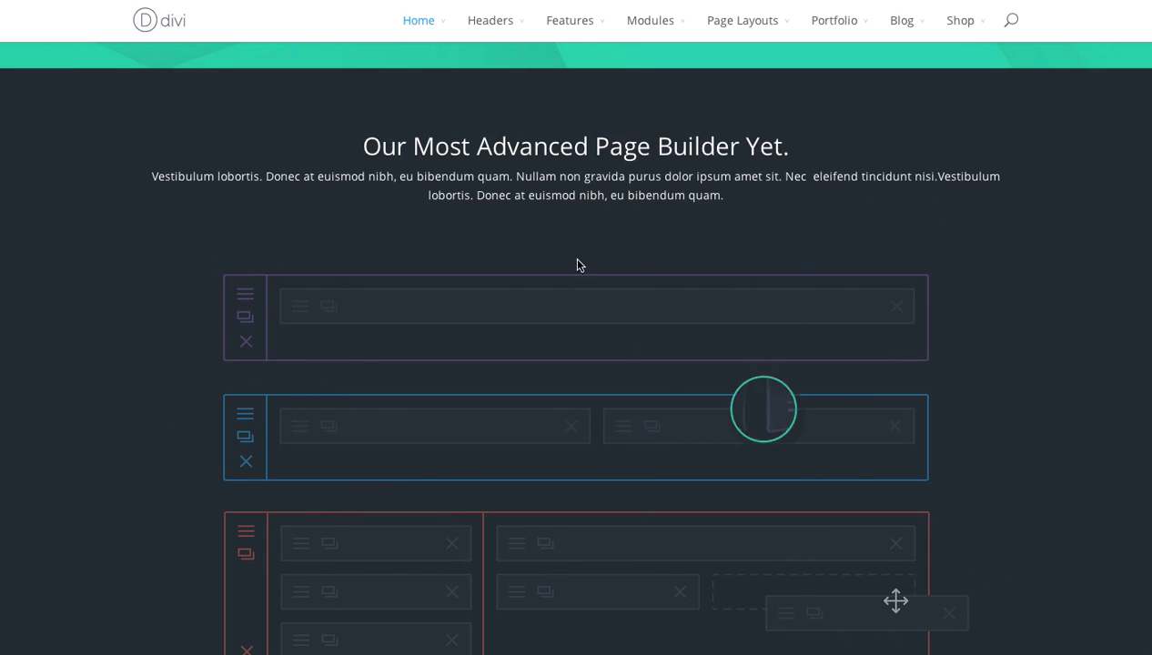
{"action": "scroll", "coordinate": [862, 275], "scroll_direction": "down", "scroll_amount": 3}
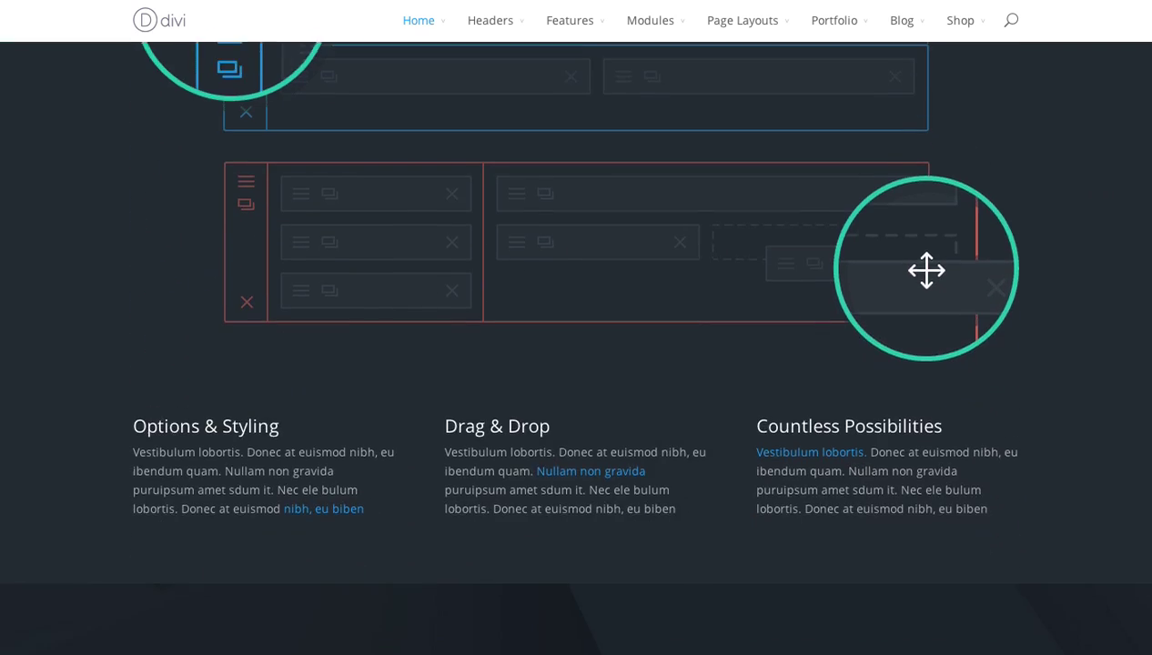
{"action": "scroll", "coordinate": [862, 275], "scroll_direction": "up", "scroll_amount": 4}
{"action": "scroll", "coordinate": [576, 346], "scroll_direction": "up", "scroll_amount": 10}
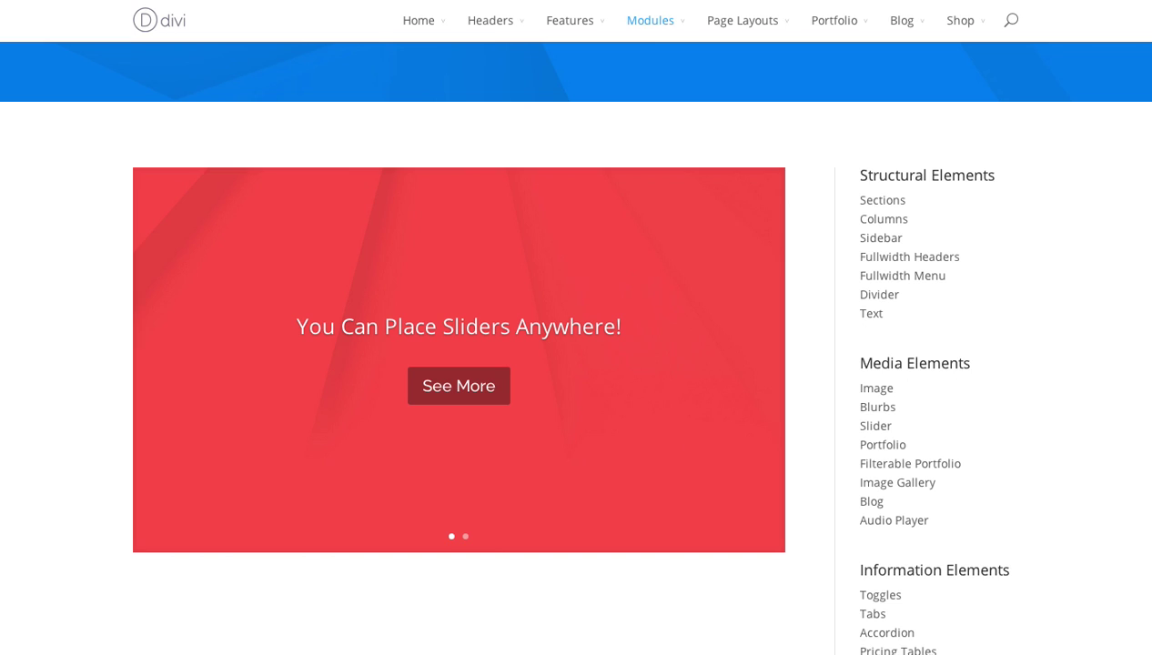
Examine the slider module demo page, comparing the slider placed beside a sidebar with the full-width slider
{"action": "scroll", "coordinate": [576, 346], "scroll_direction": "down", "scroll_amount": 1}
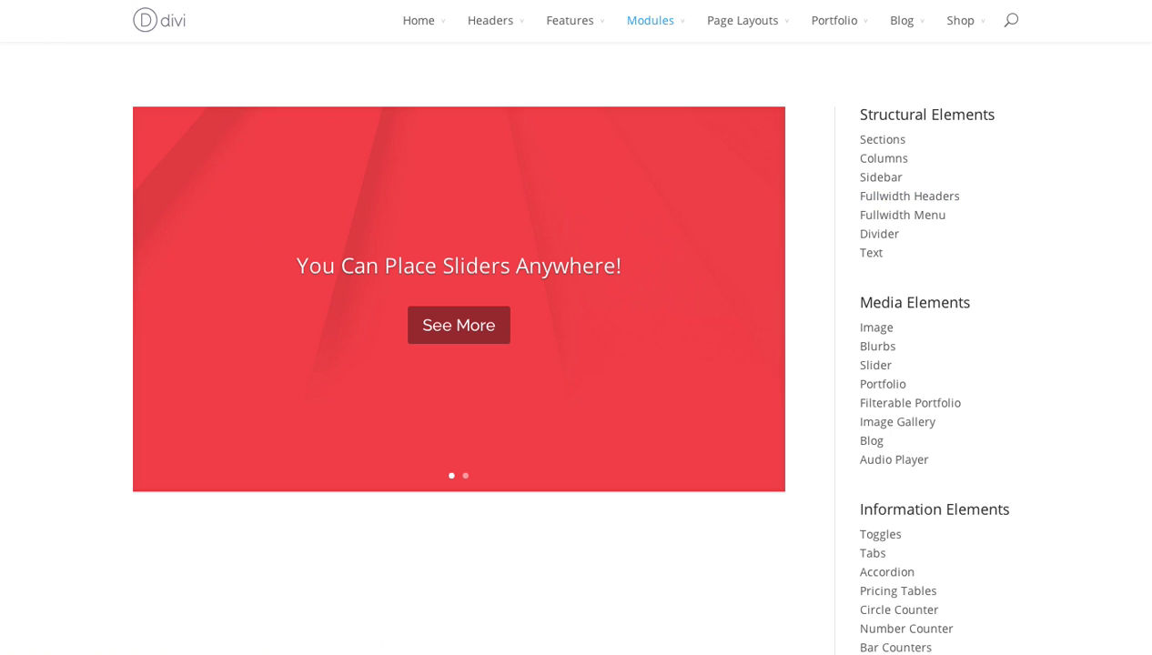
{"action": "scroll", "coordinate": [1016, 159], "scroll_direction": "down", "scroll_amount": 1}
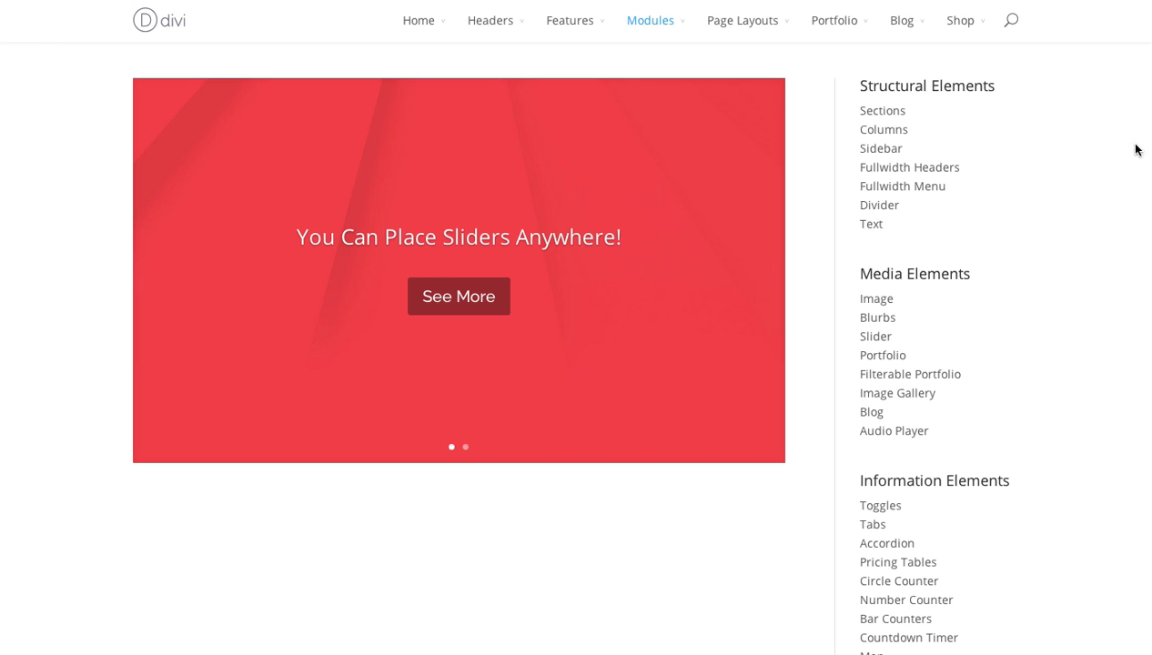
{"action": "scroll", "coordinate": [1149, 203], "scroll_direction": "down", "scroll_amount": 4}
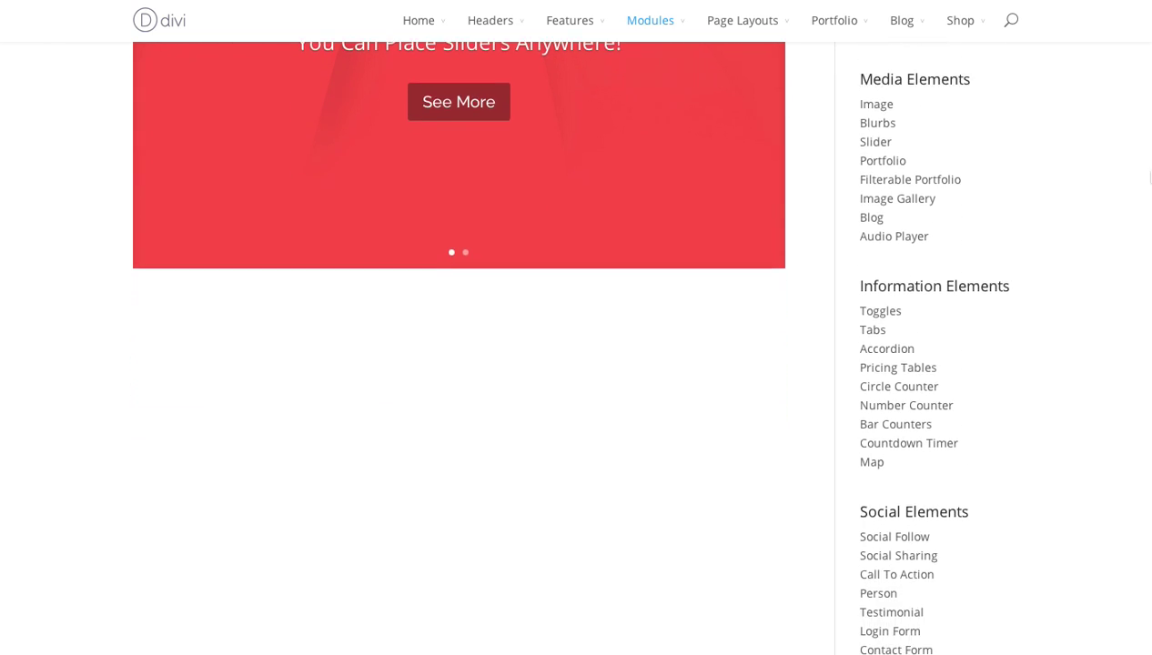
{"action": "scroll", "coordinate": [1149, 218], "scroll_direction": "down", "scroll_amount": 6}
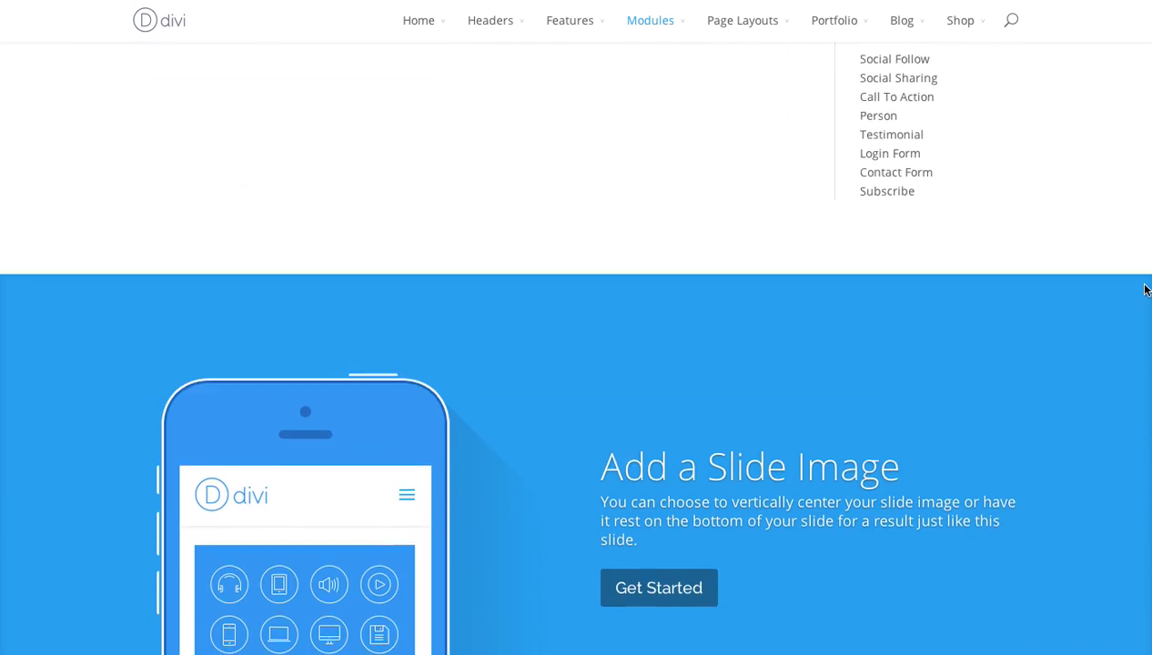
{"action": "scroll", "coordinate": [1147, 334], "scroll_direction": "up", "scroll_amount": 1}
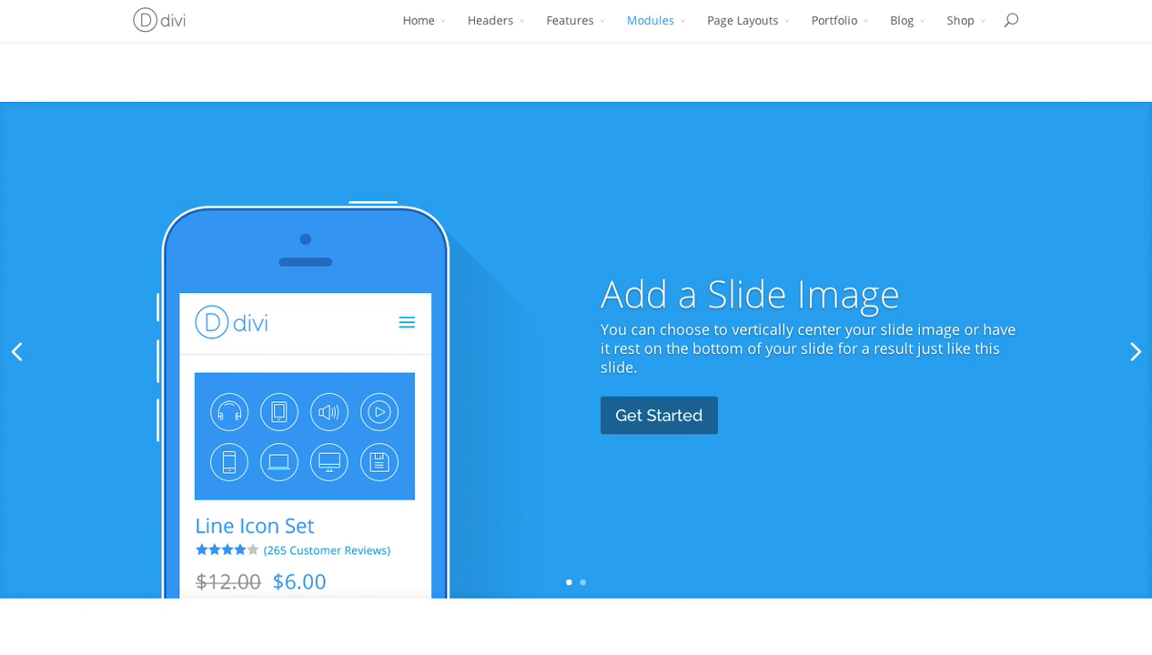
{"action": "scroll", "coordinate": [577, 345], "scroll_direction": "down", "scroll_amount": 1}
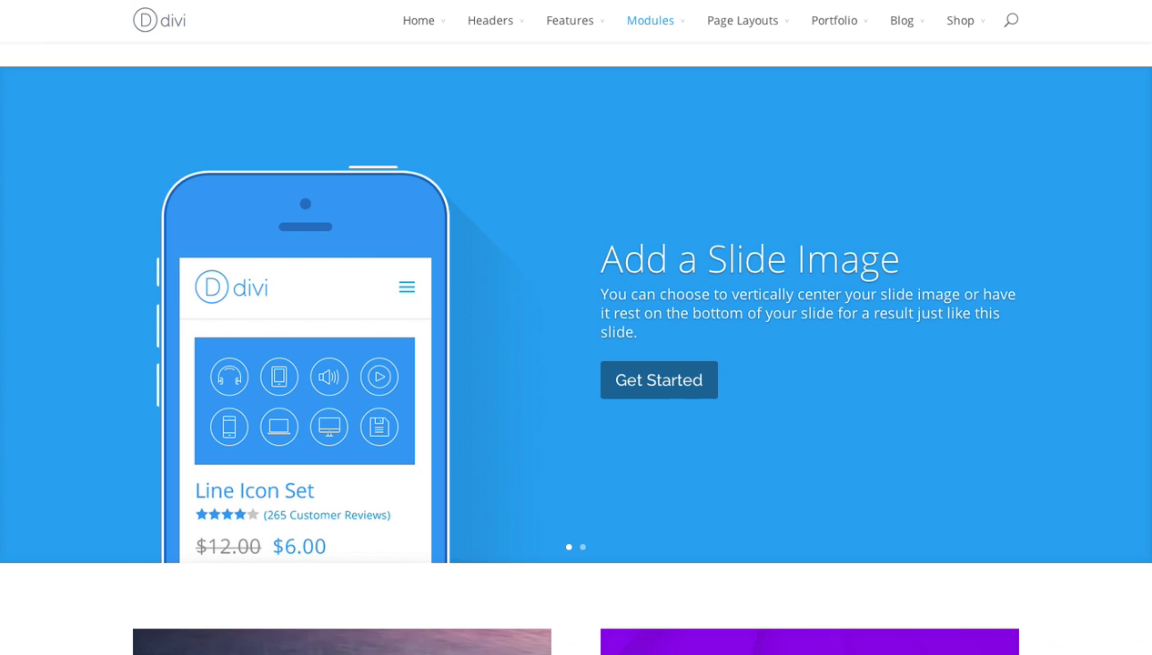
{"action": "scroll", "coordinate": [576, 346], "scroll_direction": "up", "scroll_amount": 1}
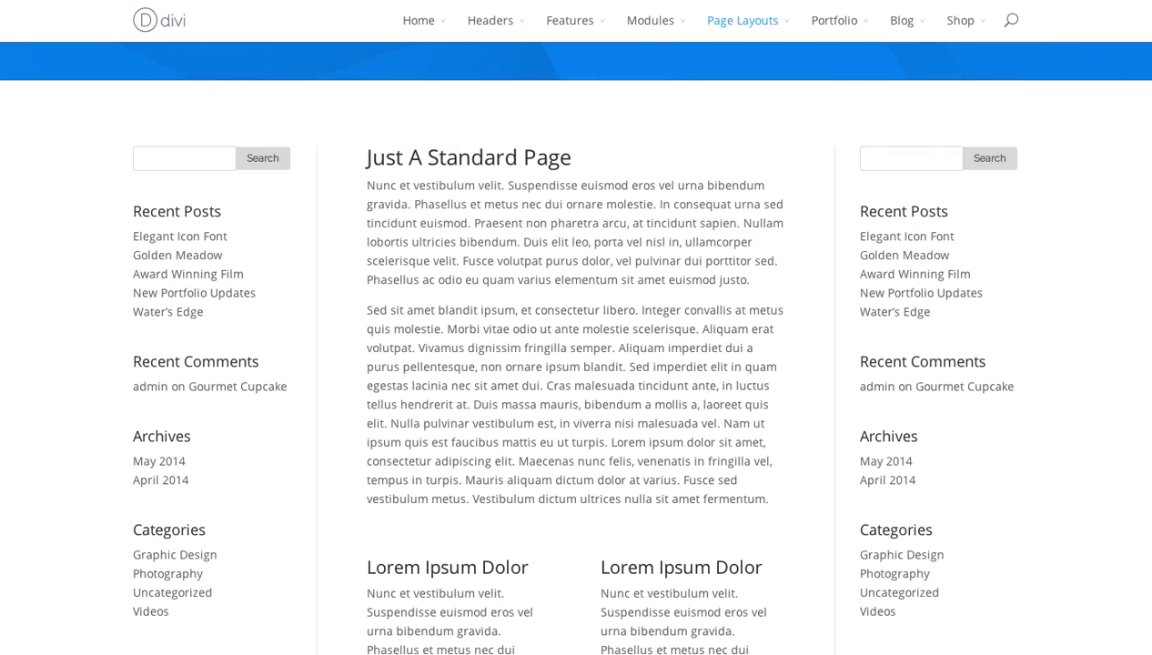
Examine the Page With Dual Sidebars layout, including both sidebars, the central text and the two text columns beneath it
{"action": "scroll", "coordinate": [576, 346], "scroll_direction": "up", "scroll_amount": 1}
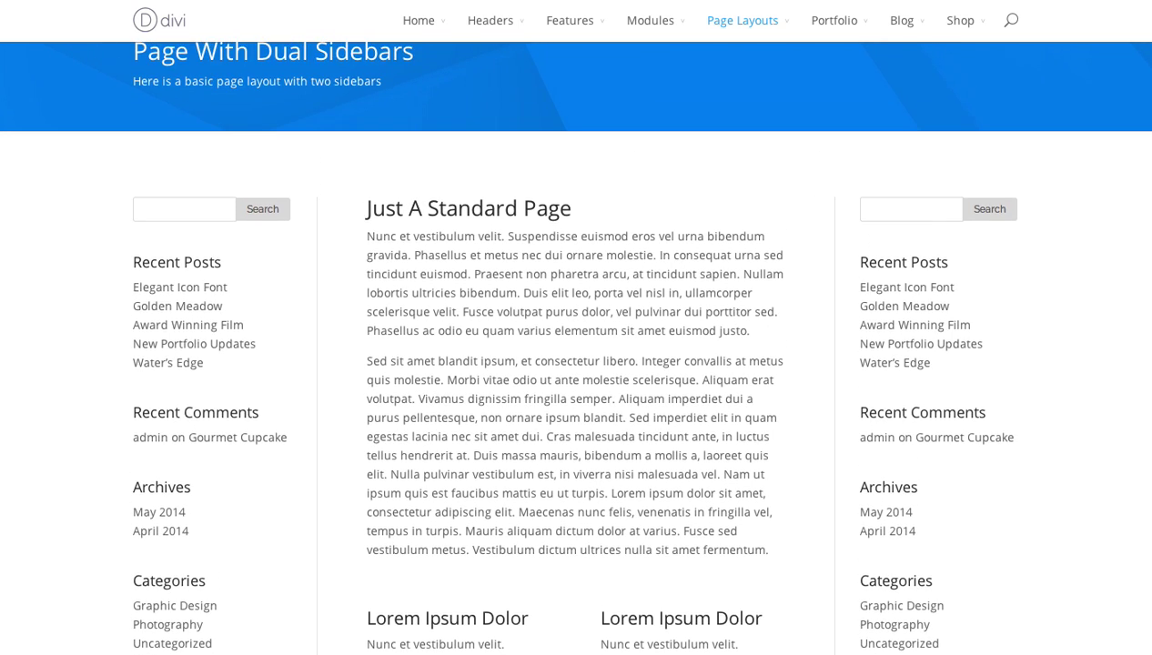
{"action": "scroll", "coordinate": [577, 346], "scroll_direction": "down", "scroll_amount": 1}
{"action": "scroll", "coordinate": [576, 346], "scroll_direction": "down", "scroll_amount": 1}
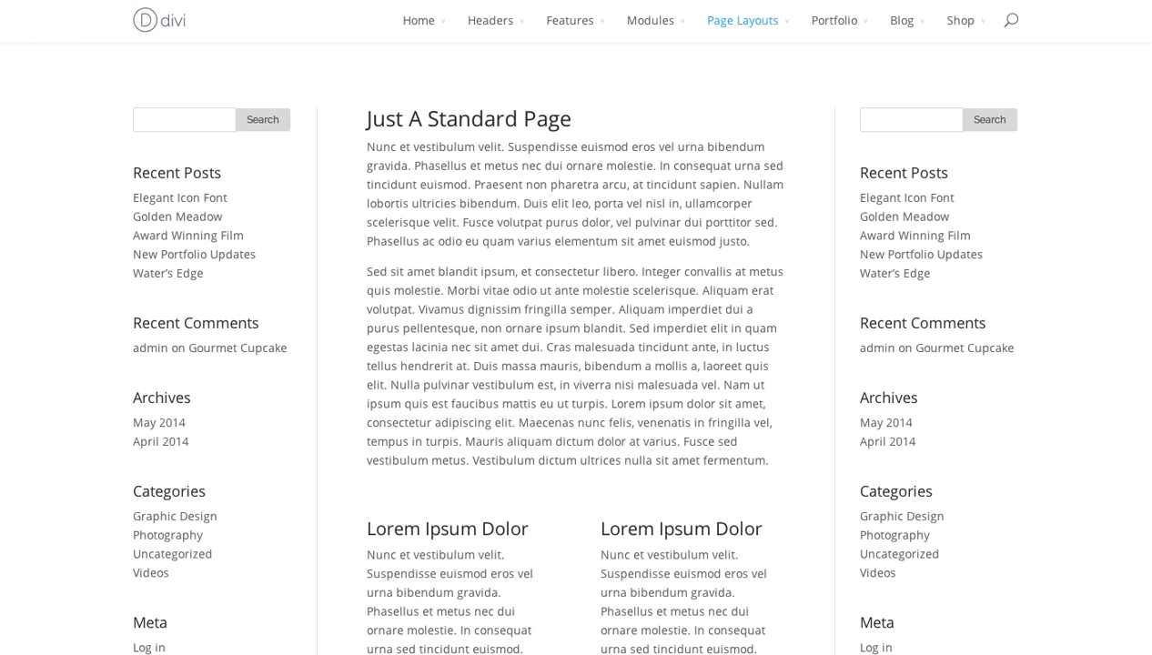
{"action": "scroll", "coordinate": [576, 346], "scroll_direction": "down", "scroll_amount": 1}
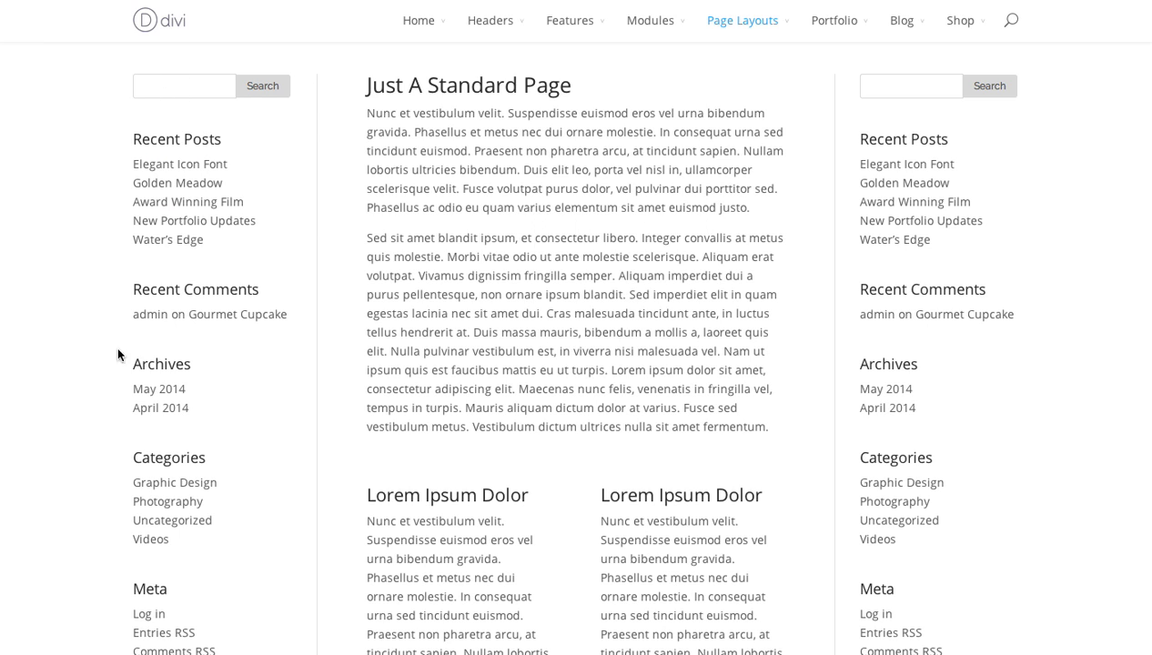
{"action": "scroll", "coordinate": [199, 111], "scroll_direction": "down", "scroll_amount": 3}
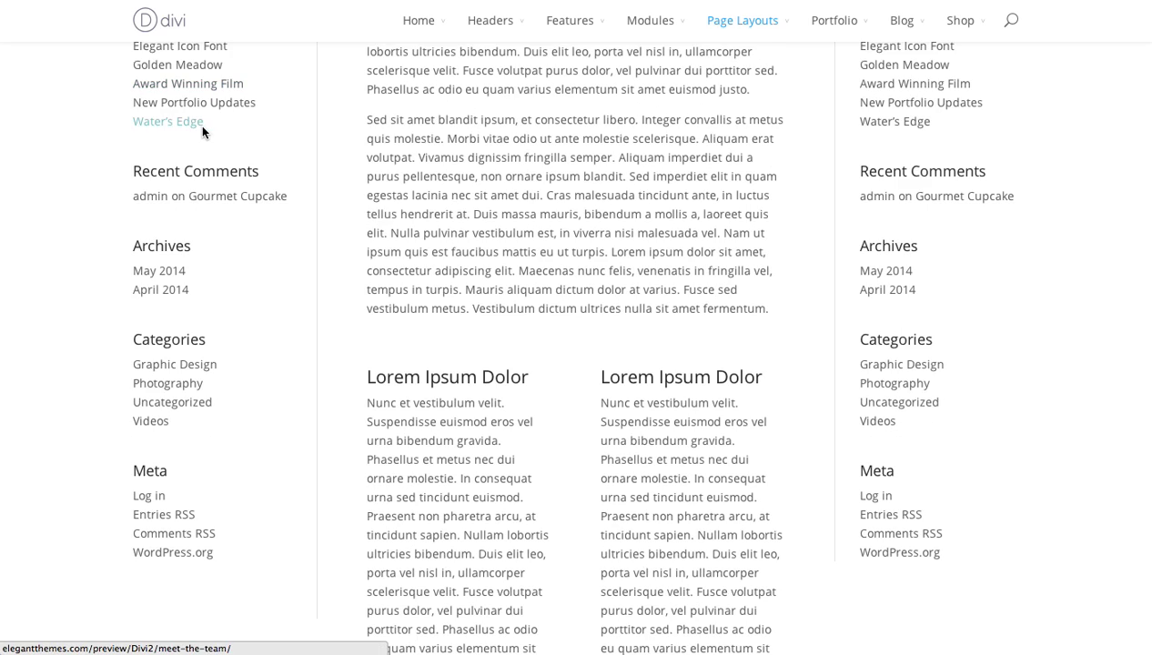
{"action": "scroll", "coordinate": [300, 218], "scroll_direction": "down", "scroll_amount": 1}
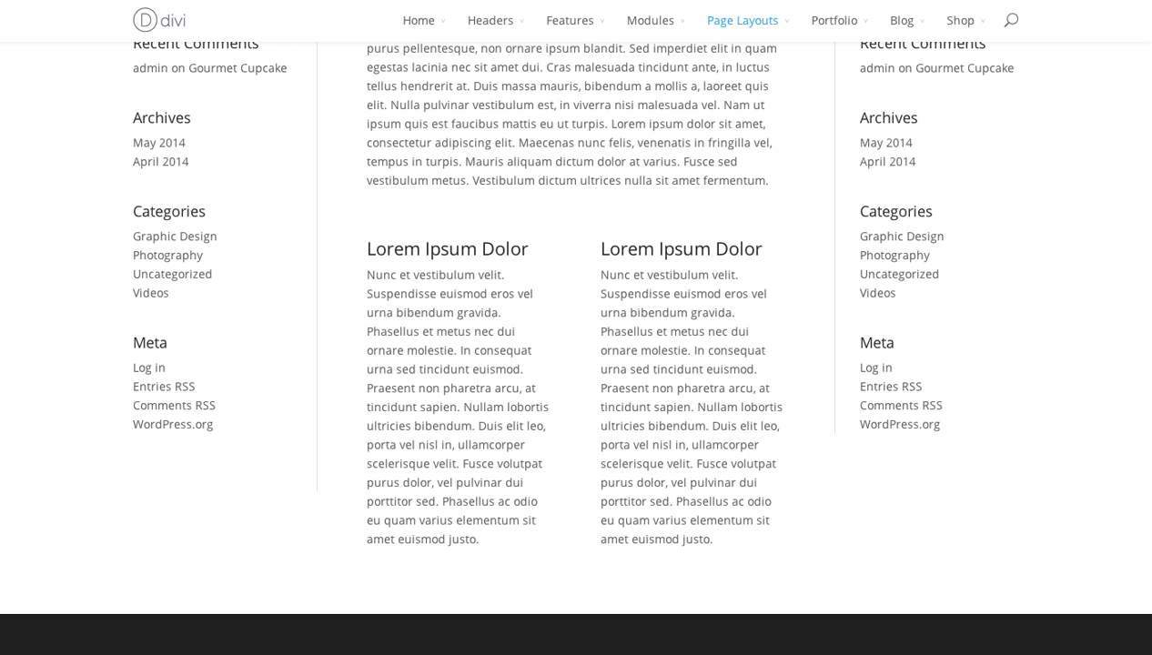
{"action": "scroll", "coordinate": [576, 327], "scroll_direction": "up", "scroll_amount": 4}
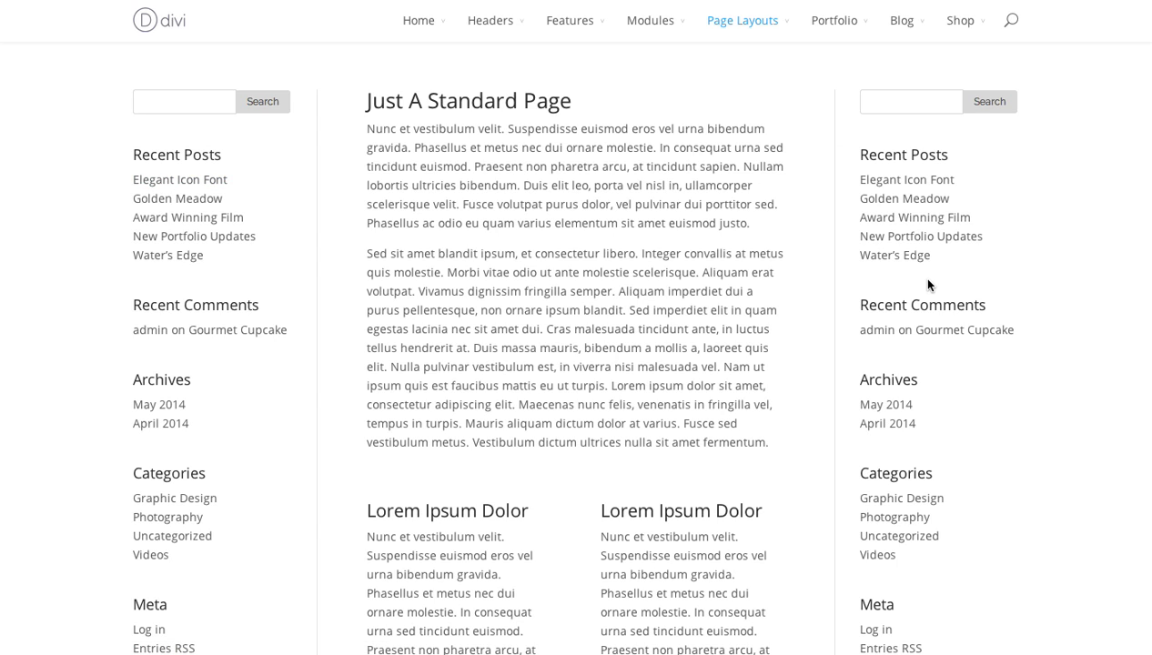
{"action": "scroll", "coordinate": [495, 219], "scroll_direction": "down", "scroll_amount": 1}
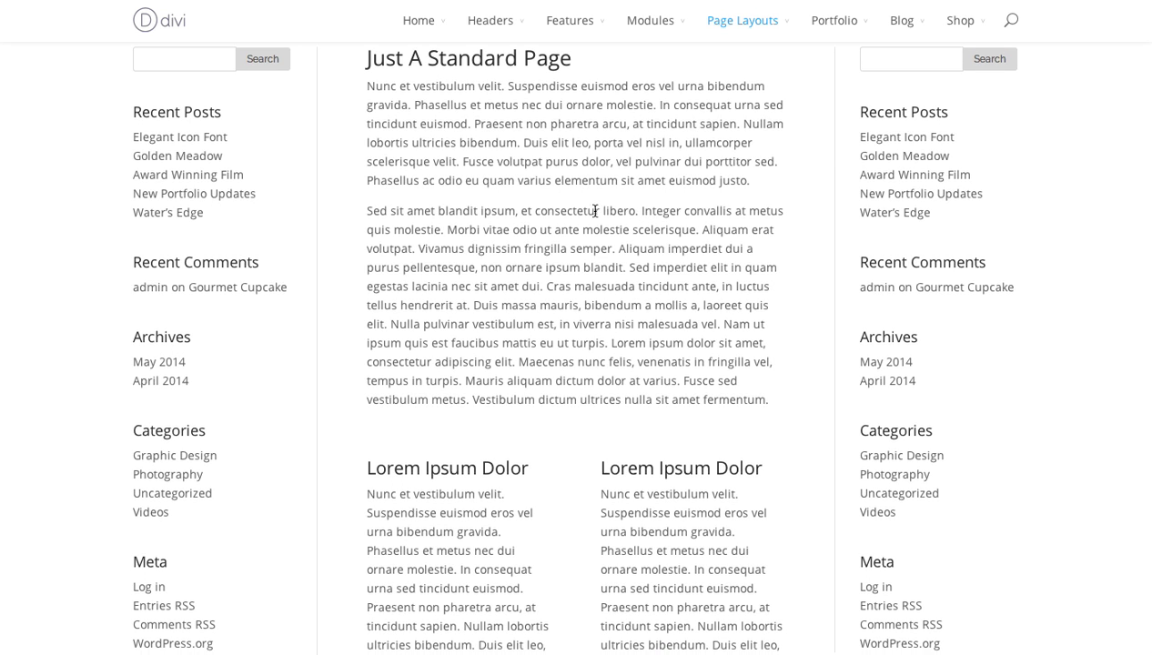
{"action": "scroll", "coordinate": [584, 196], "scroll_direction": "down", "scroll_amount": 1}
{"action": "scroll", "coordinate": [488, 173], "scroll_direction": "down", "scroll_amount": 2}
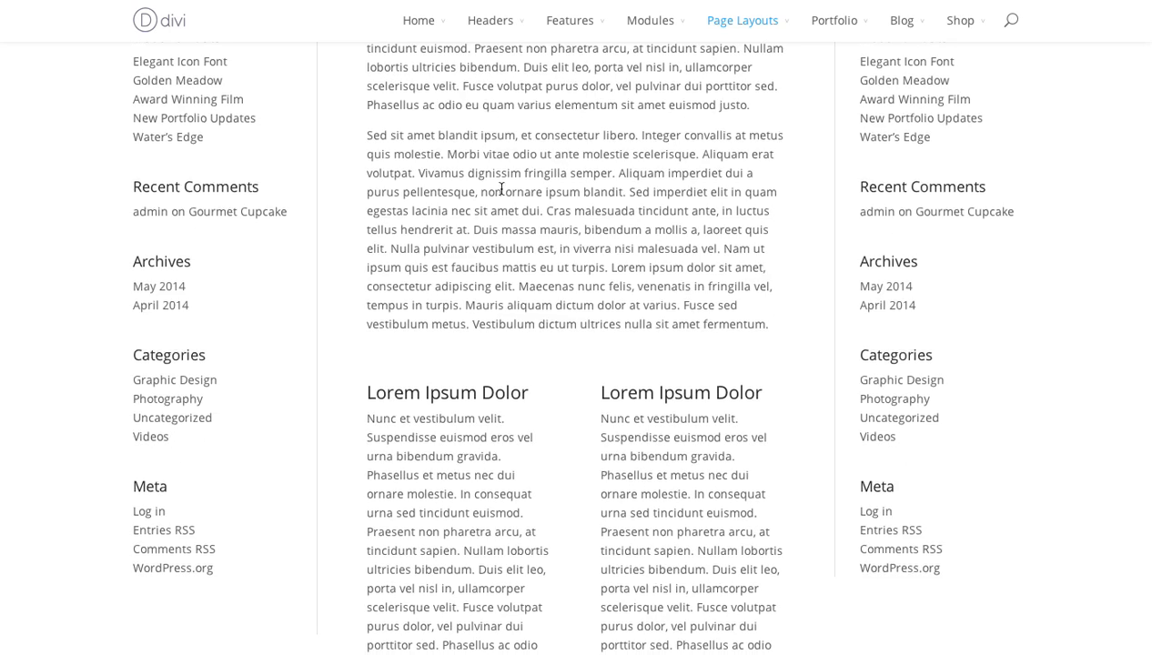
{"action": "scroll", "coordinate": [624, 233], "scroll_direction": "down", "scroll_amount": 4}
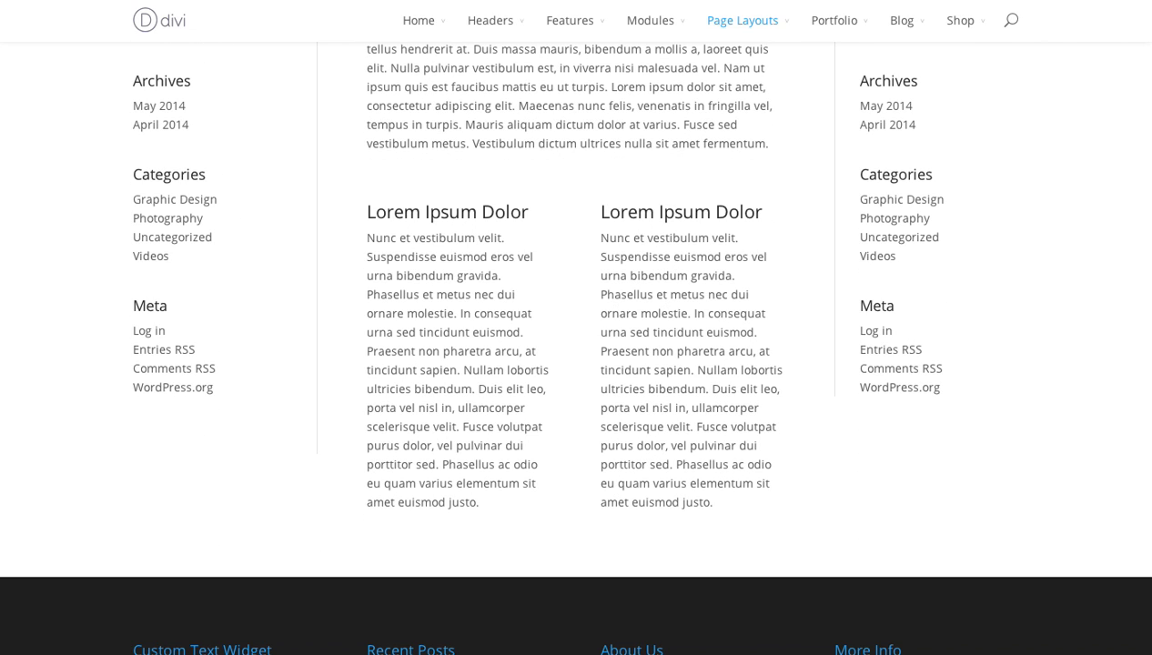
{"action": "scroll", "coordinate": [567, 346], "scroll_direction": "up", "scroll_amount": 4}
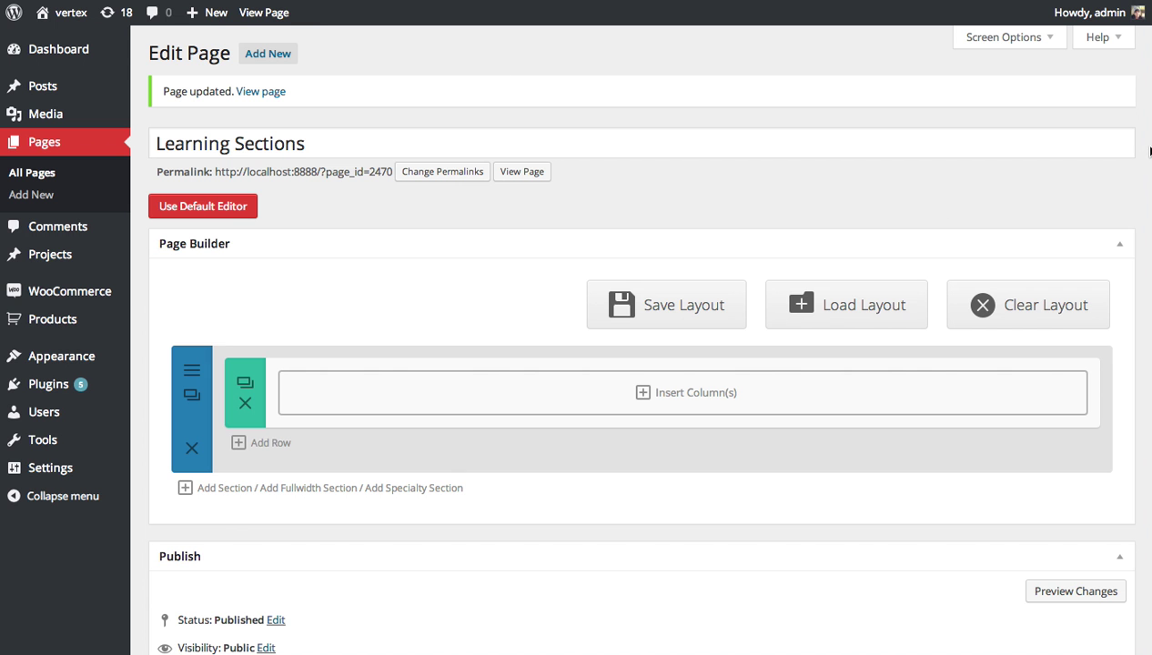
Insert a 2/3 and 1/3 column structure into the empty row of the Learning Sections page
{"action": "scroll", "coordinate": [634, 337], "scroll_direction": "down", "scroll_amount": 2}
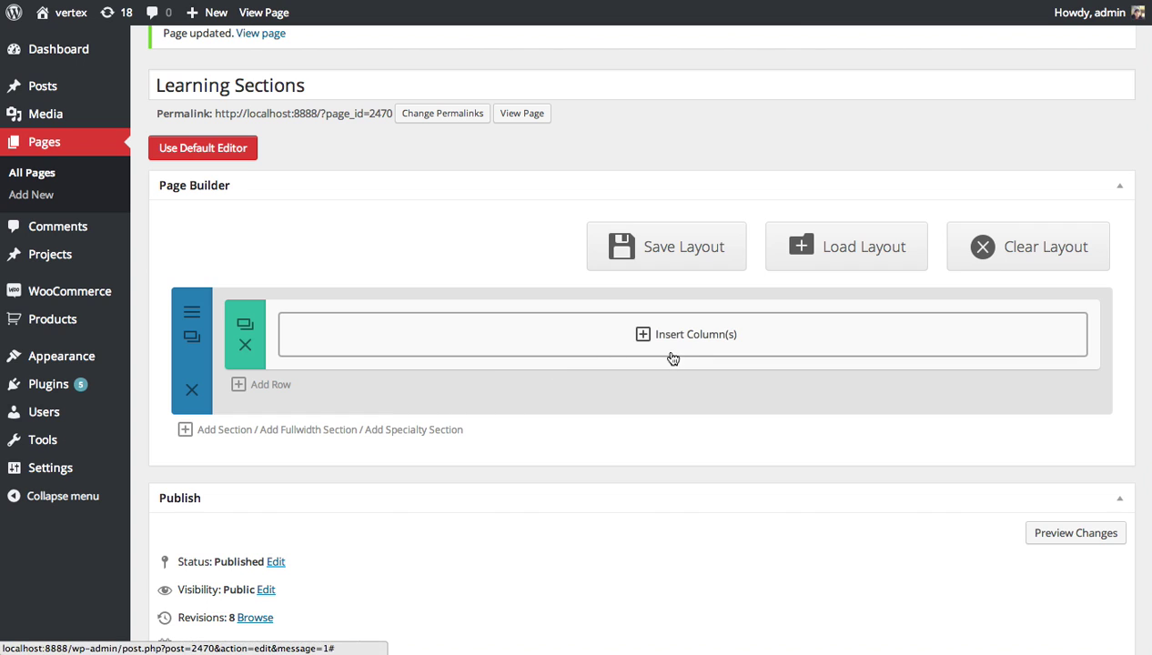
{"action": "left_click", "coordinate": [705, 343]}
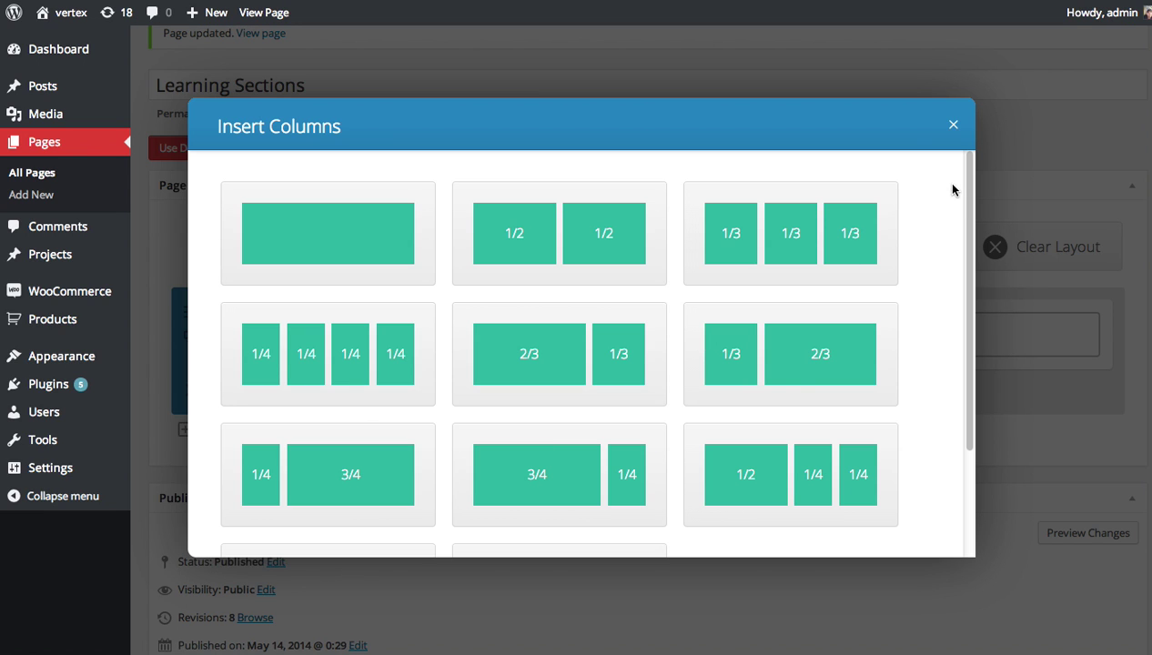
{"action": "left_click_drag", "start_coordinate": [965, 171], "coordinate": [988, 150]}
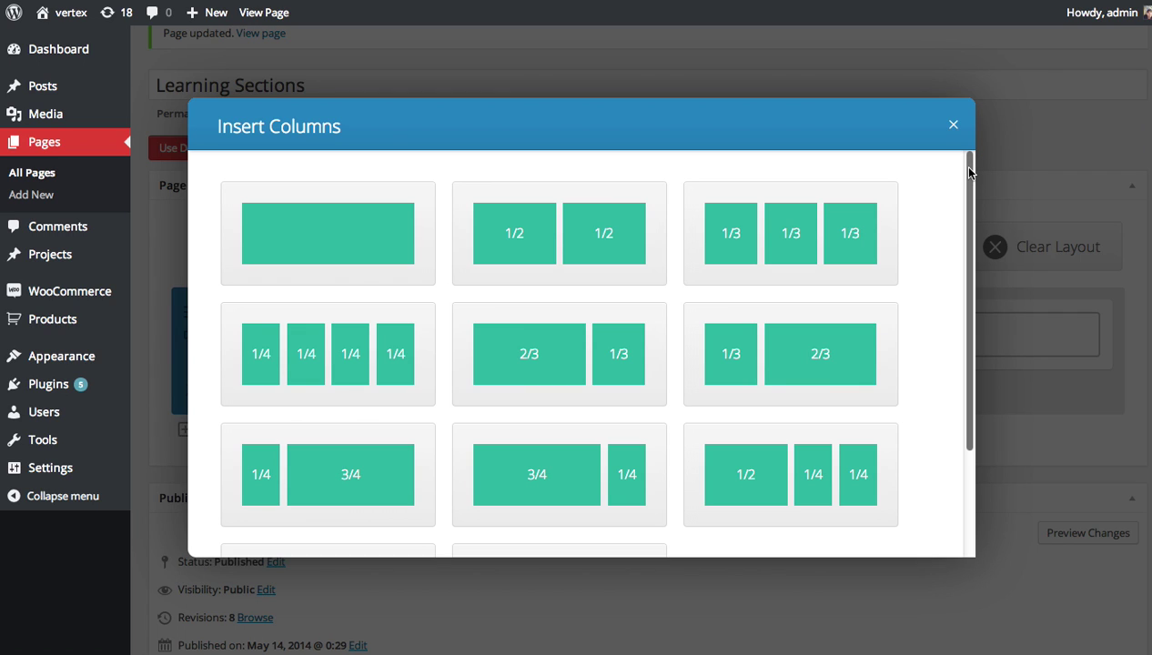
{"action": "left_click_drag", "start_coordinate": [970, 173], "coordinate": [971, 178]}
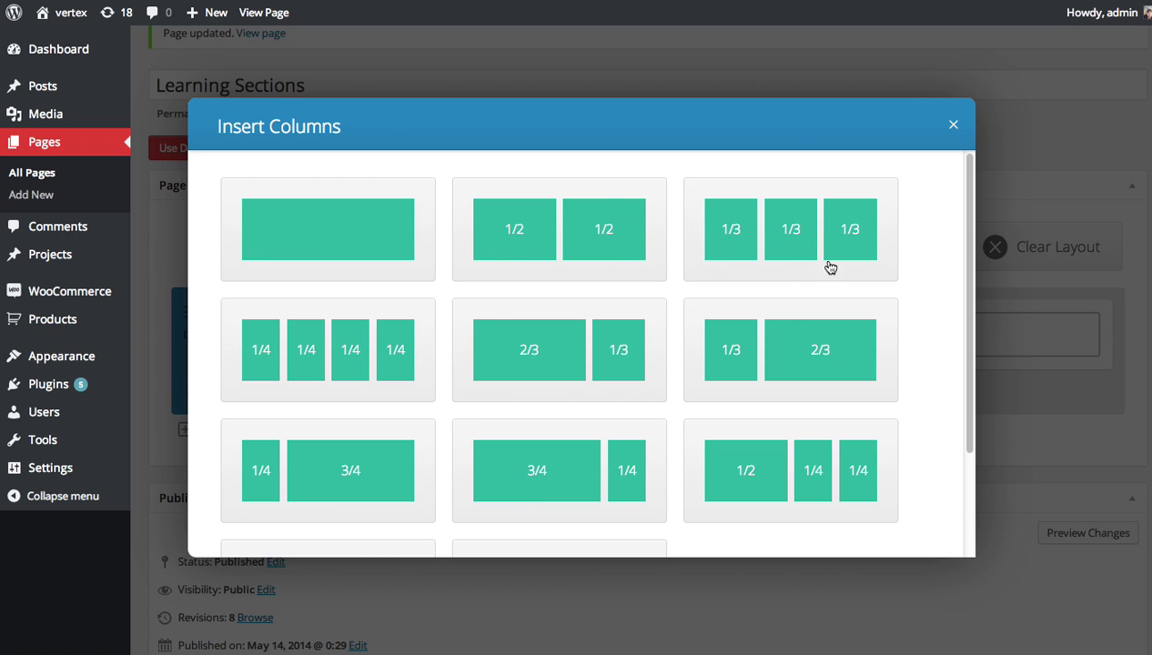
{"action": "scroll", "coordinate": [967, 222], "scroll_direction": "down", "scroll_amount": 1}
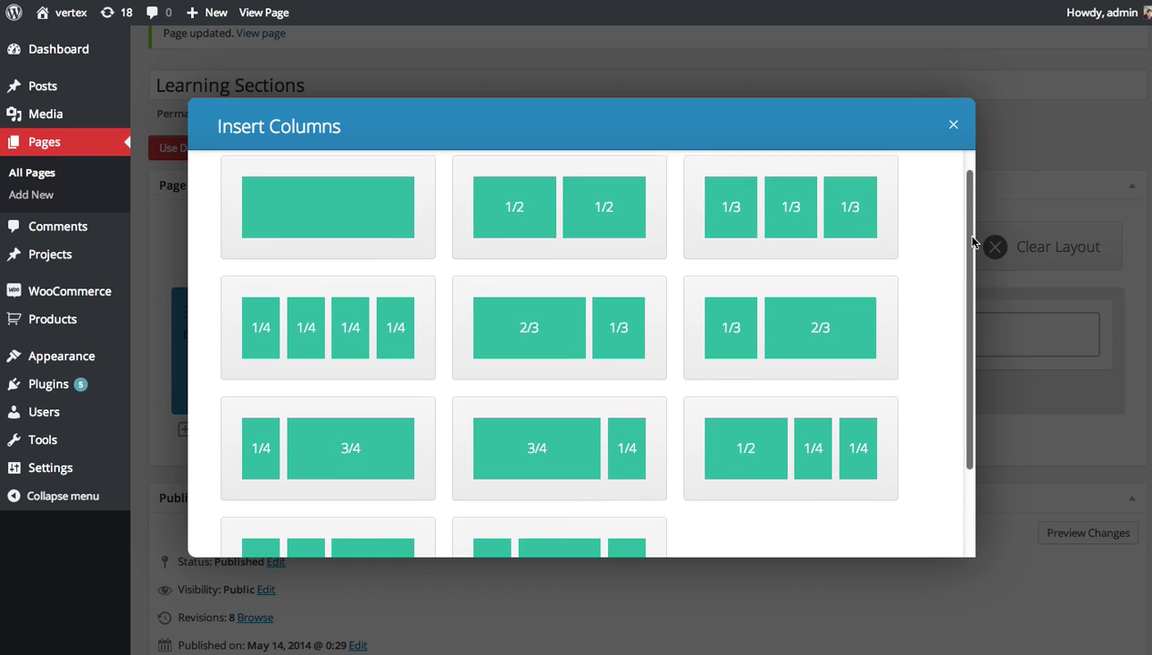
{"action": "scroll", "coordinate": [970, 218], "scroll_direction": "up", "scroll_amount": 1}
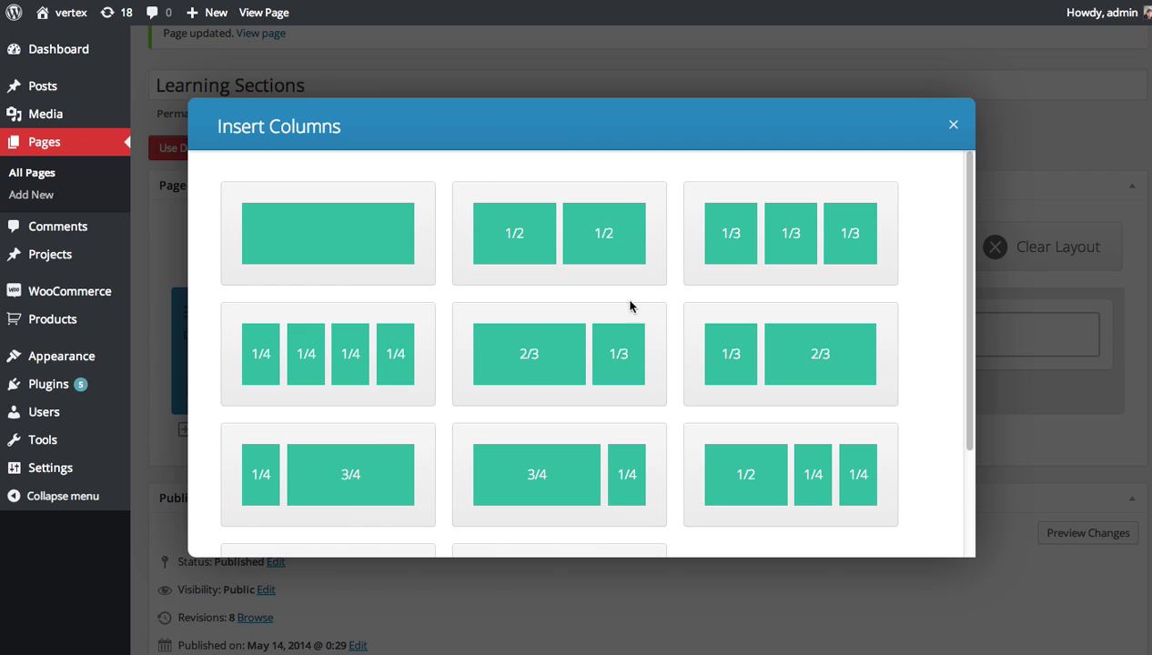
{"action": "left_click_drag", "start_coordinate": [973, 225], "coordinate": [960, 193]}
{"action": "scroll", "coordinate": [668, 272], "scroll_direction": "down", "scroll_amount": 2}
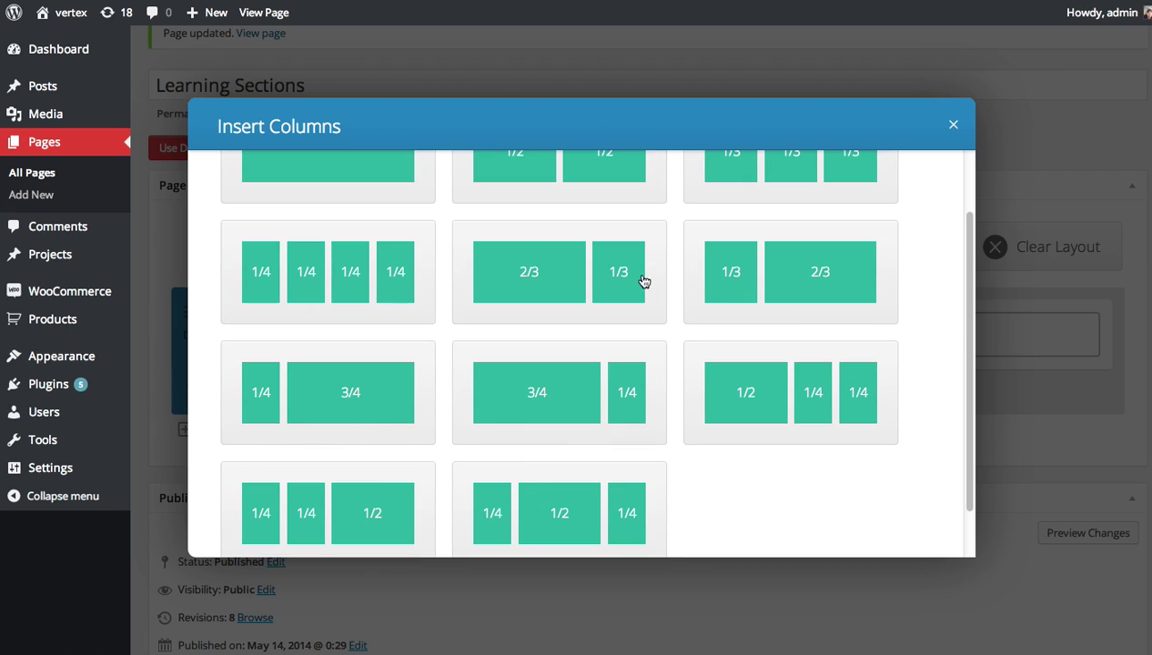
{"action": "left_click", "coordinate": [567, 285]}
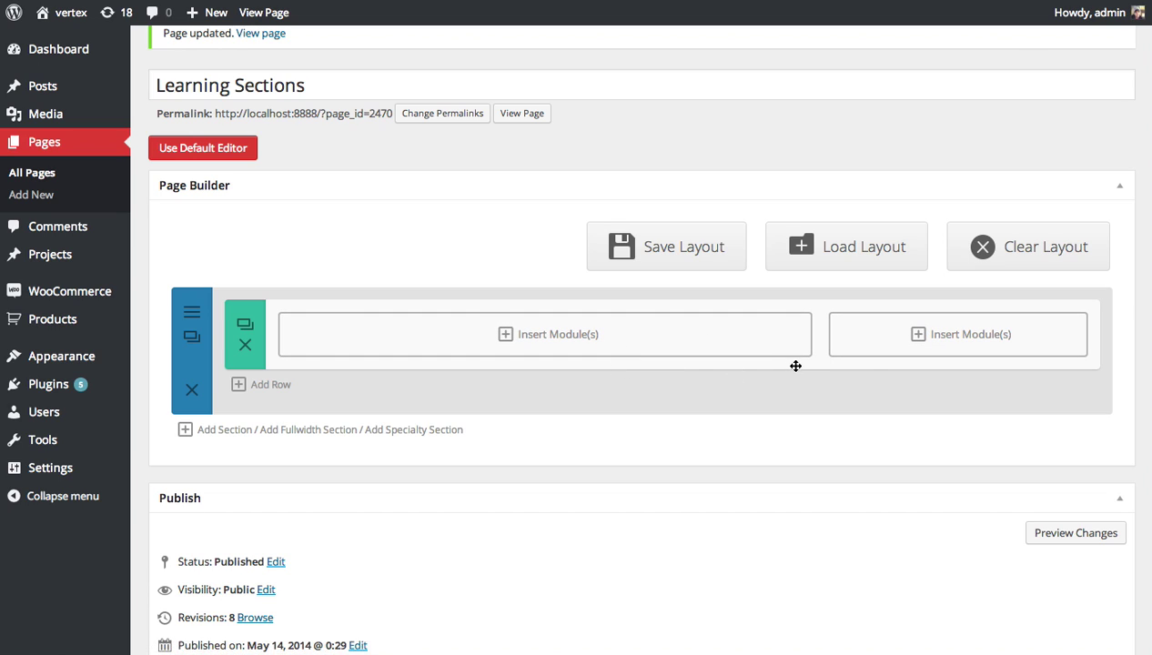
Insert a Slider module into the 2/3 column of the first section's row
{"action": "left_click", "coordinate": [571, 339]}
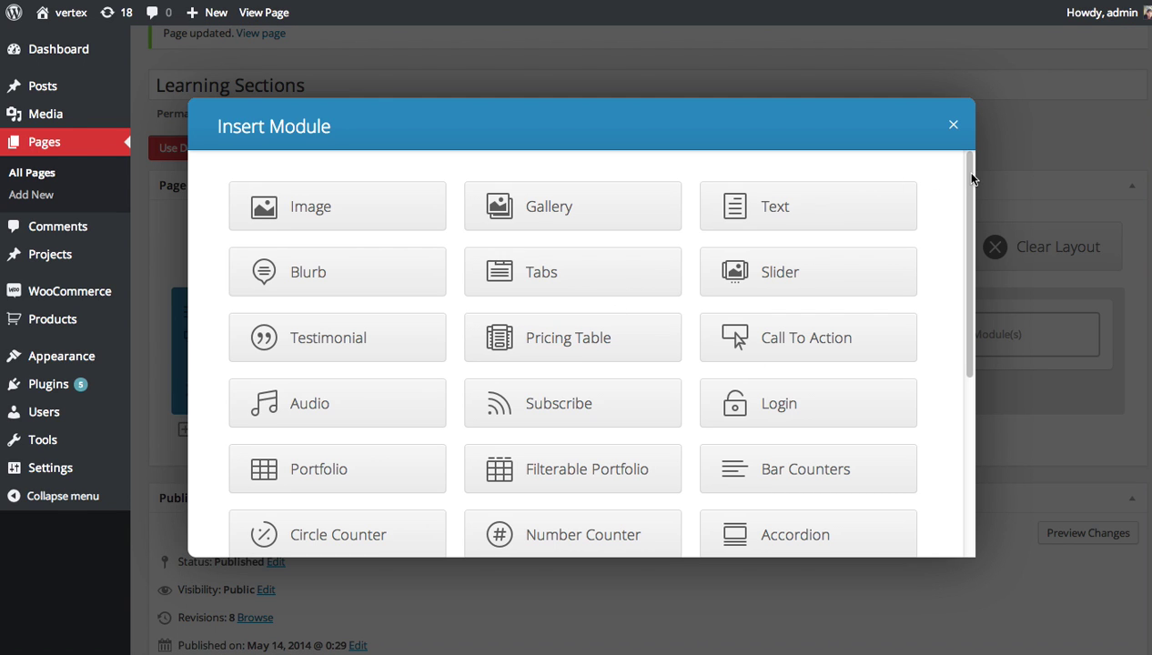
{"action": "left_click_drag", "start_coordinate": [967, 182], "coordinate": [968, 213]}
{"action": "left_click", "coordinate": [769, 222]}
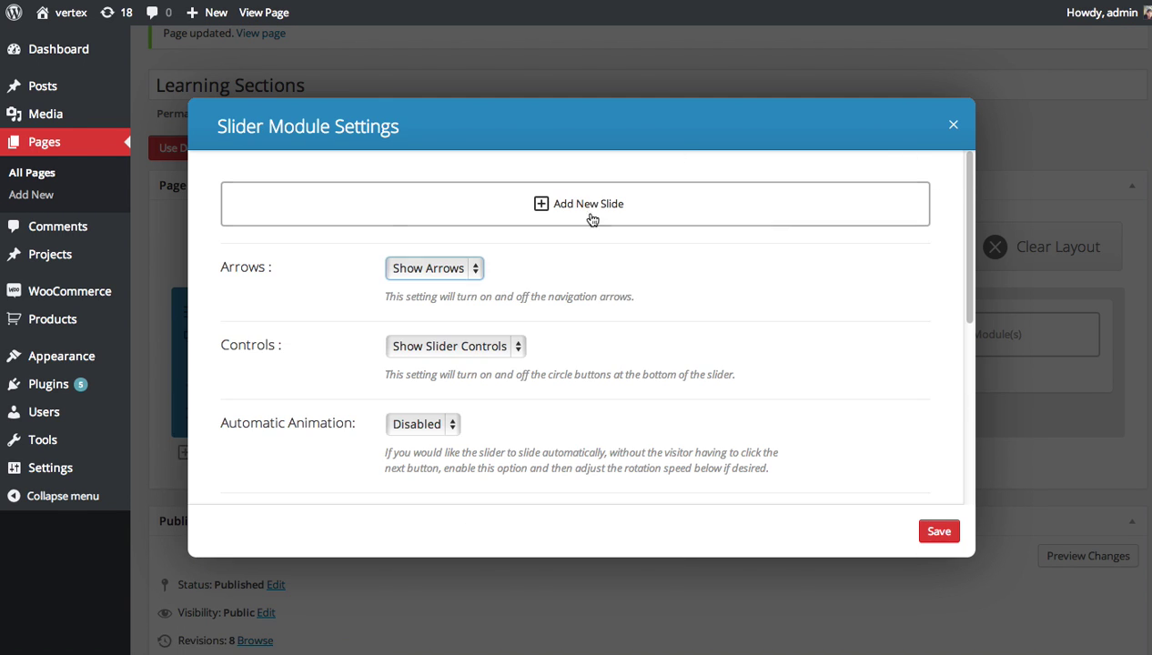
Add a slide with the heading "Slider Header", the button text "Join Today" and the button URL "#"
{"action": "left_click", "coordinate": [383, 210]}
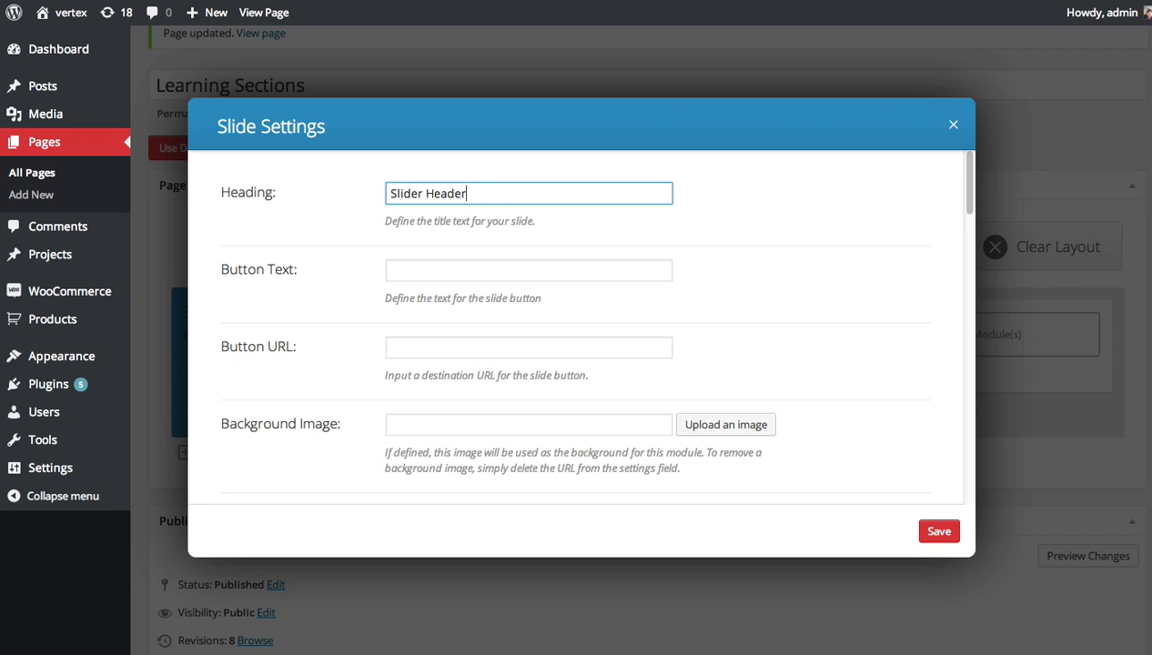
{"action": "left_click", "coordinate": [531, 273]}
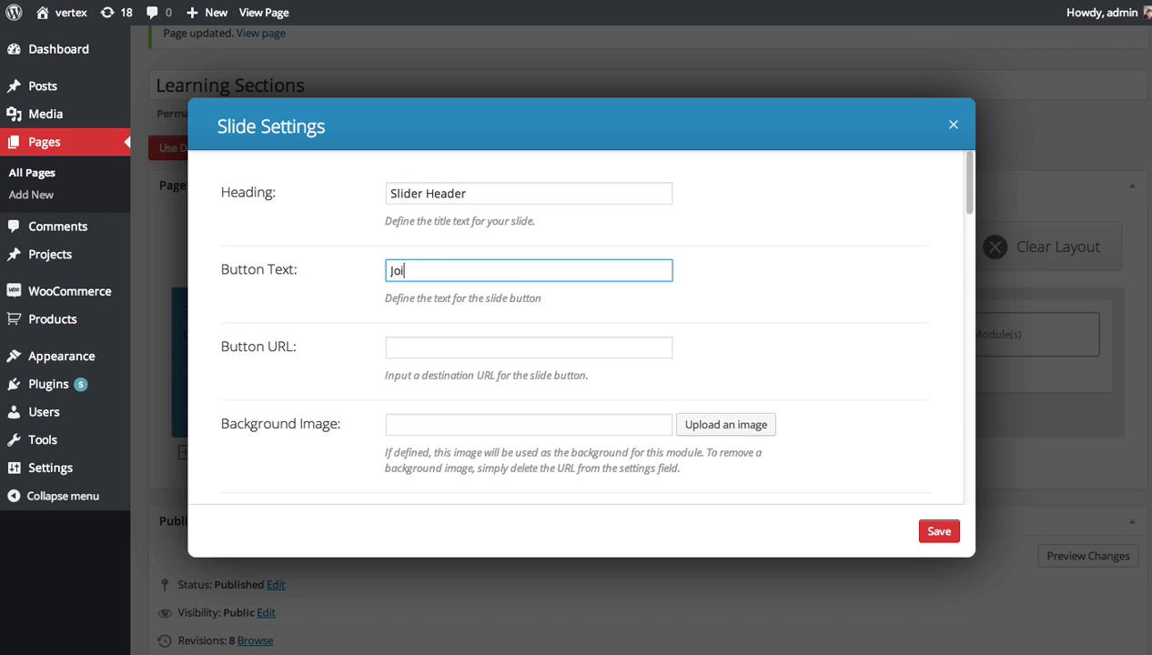
{"action": "type", "text": "Join Today"}
{"action": "key", "text": "Tab"}
{"action": "type", "text": "#"}
Set the purple countdown-bg.jpg from the media library as the slide's background image
{"action": "scroll", "coordinate": [574, 319], "scroll_direction": "down", "scroll_amount": 10}
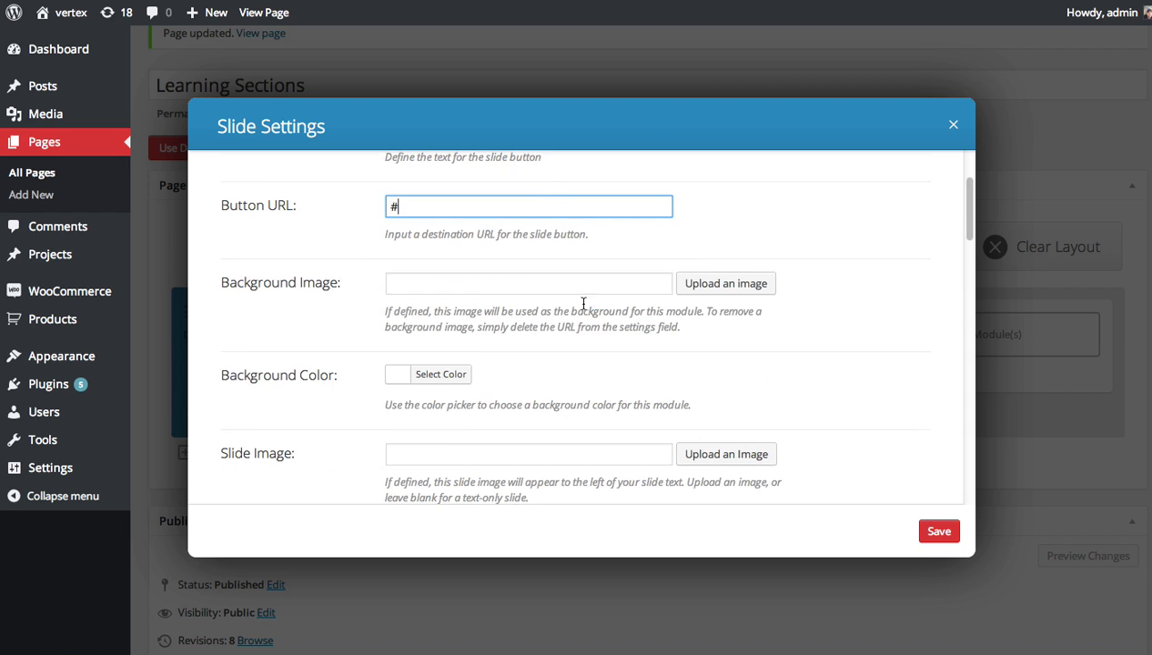
{"action": "scroll", "coordinate": [558, 336], "scroll_direction": "down", "scroll_amount": 2}
{"action": "scroll", "coordinate": [592, 364], "scroll_direction": "up", "scroll_amount": 6}
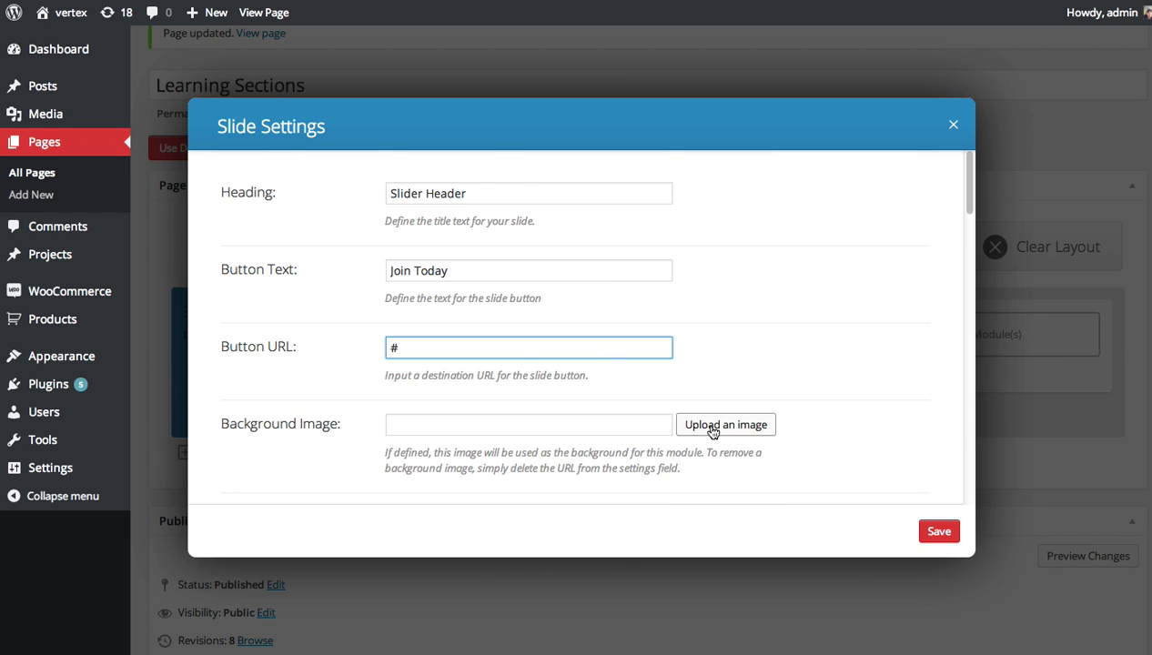
{"action": "left_click", "coordinate": [714, 428]}
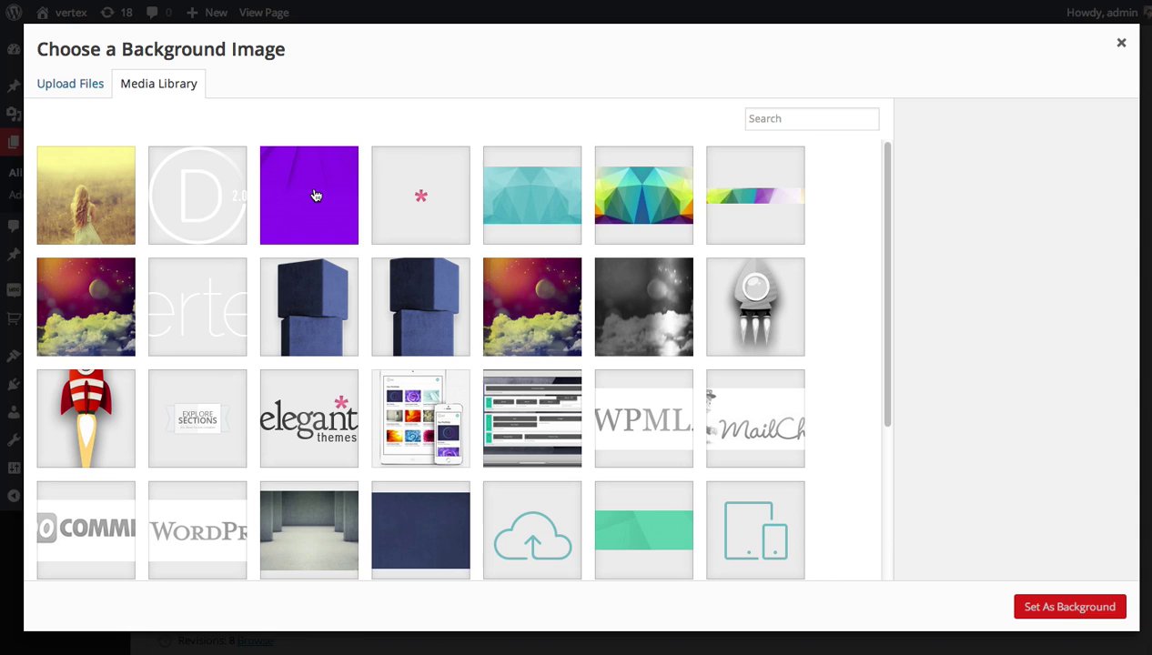
{"action": "left_click", "coordinate": [319, 196]}
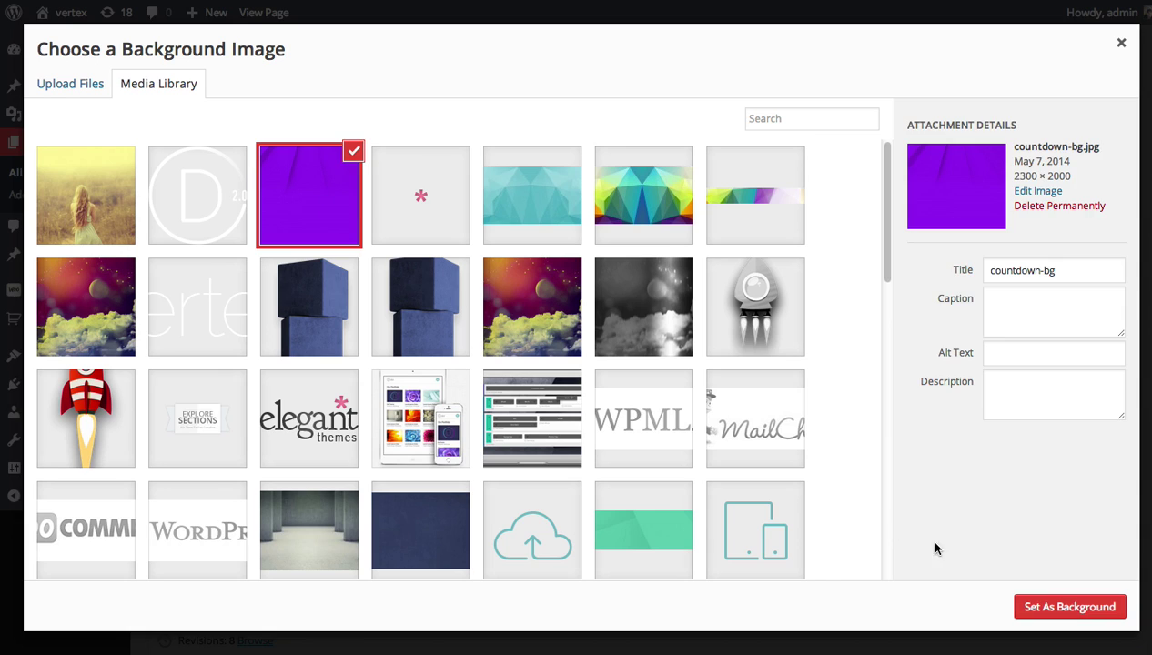
{"action": "left_click", "coordinate": [1047, 607]}
Enter "This is a slider module in a normal section." as the slide content and save the slide and slider module
{"action": "scroll", "coordinate": [622, 413], "scroll_direction": "down", "scroll_amount": 15}
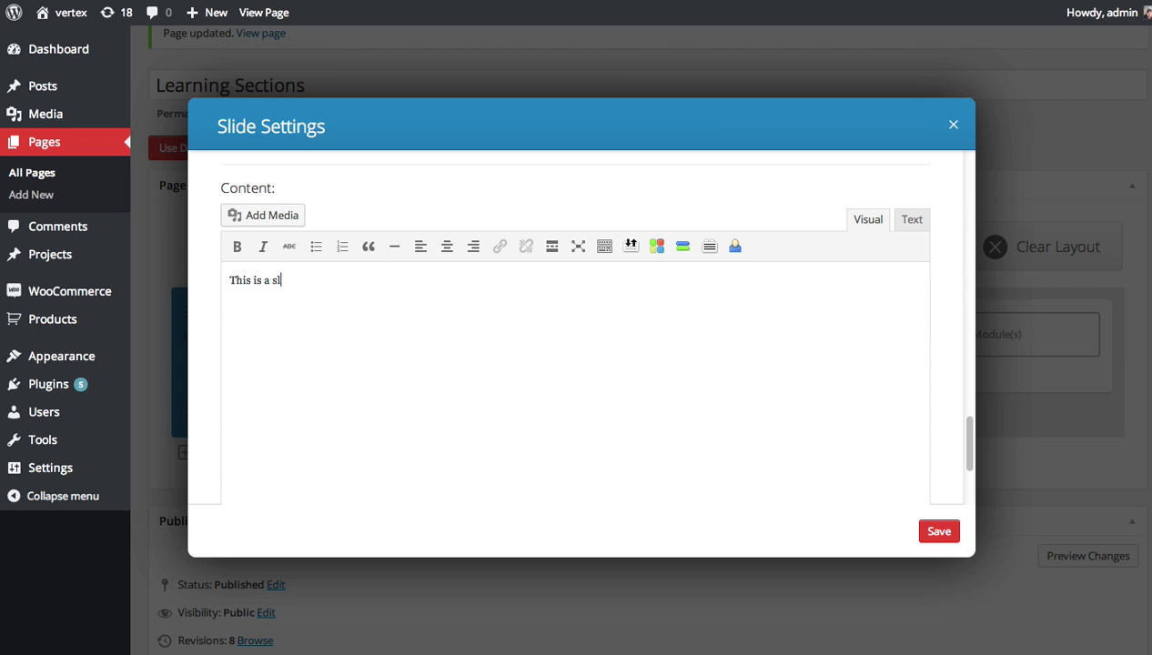
{"action": "type", "text": "dule in a normal "}
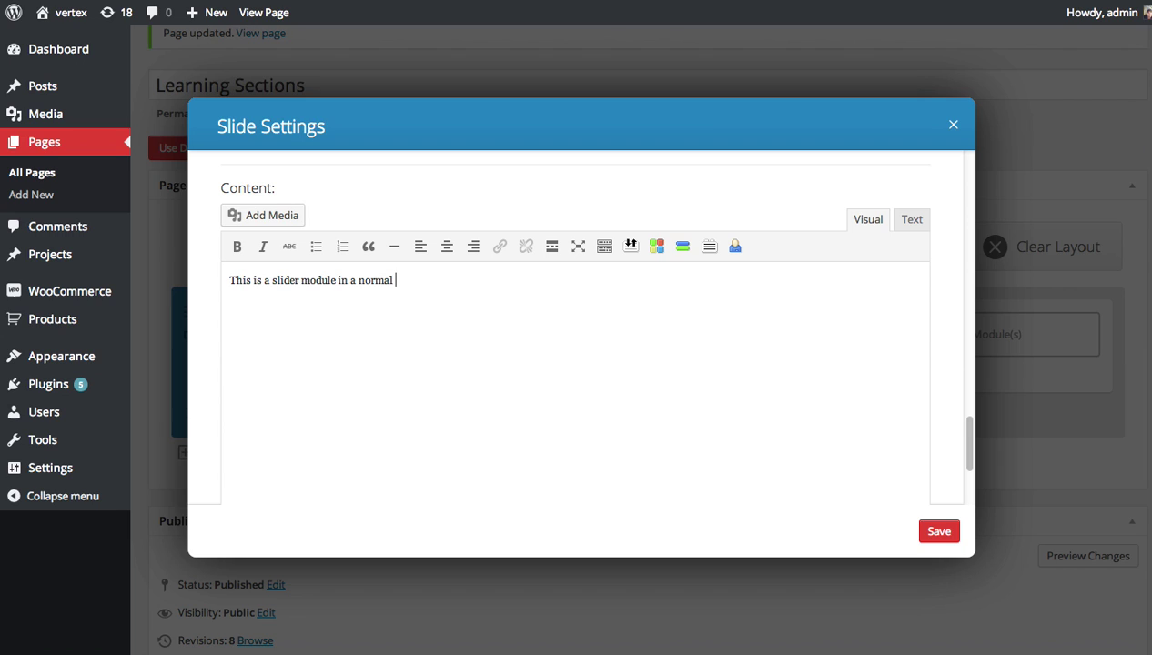
{"action": "type", "text": "section."}
{"action": "left_click", "coordinate": [939, 533]}
{"action": "left_click", "coordinate": [939, 533]}
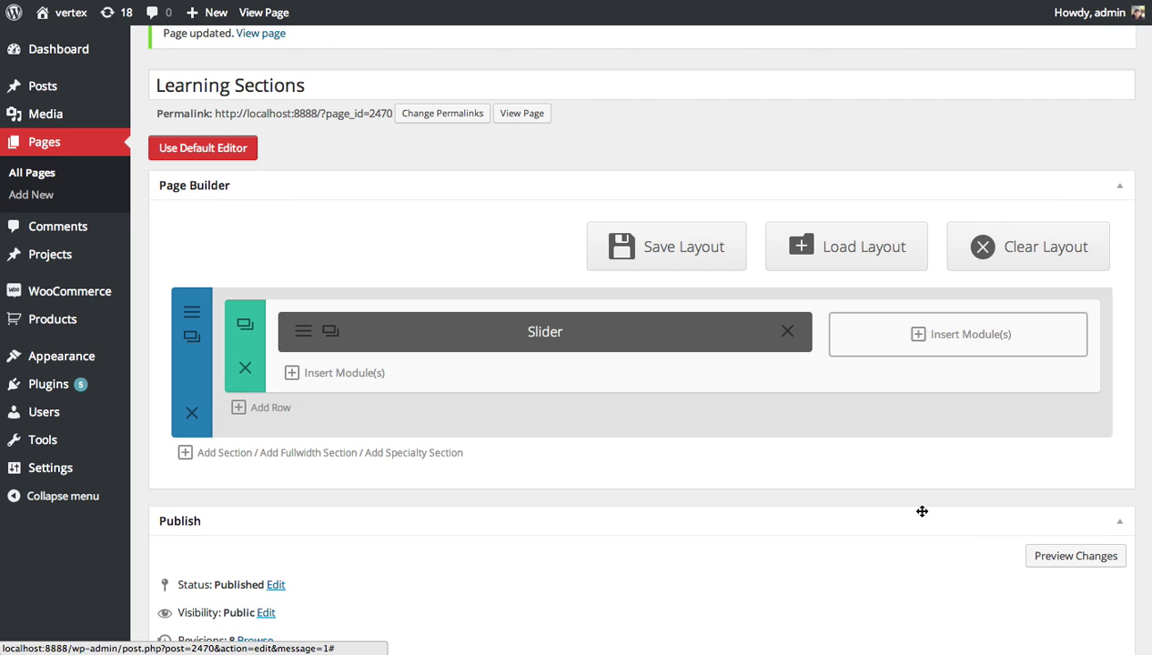
Insert a Text module into the 1/3 column reading "Elegant themes is the best place to buy beautiful themes for your business. Join today!" and save it
{"action": "left_click", "coordinate": [898, 342]}
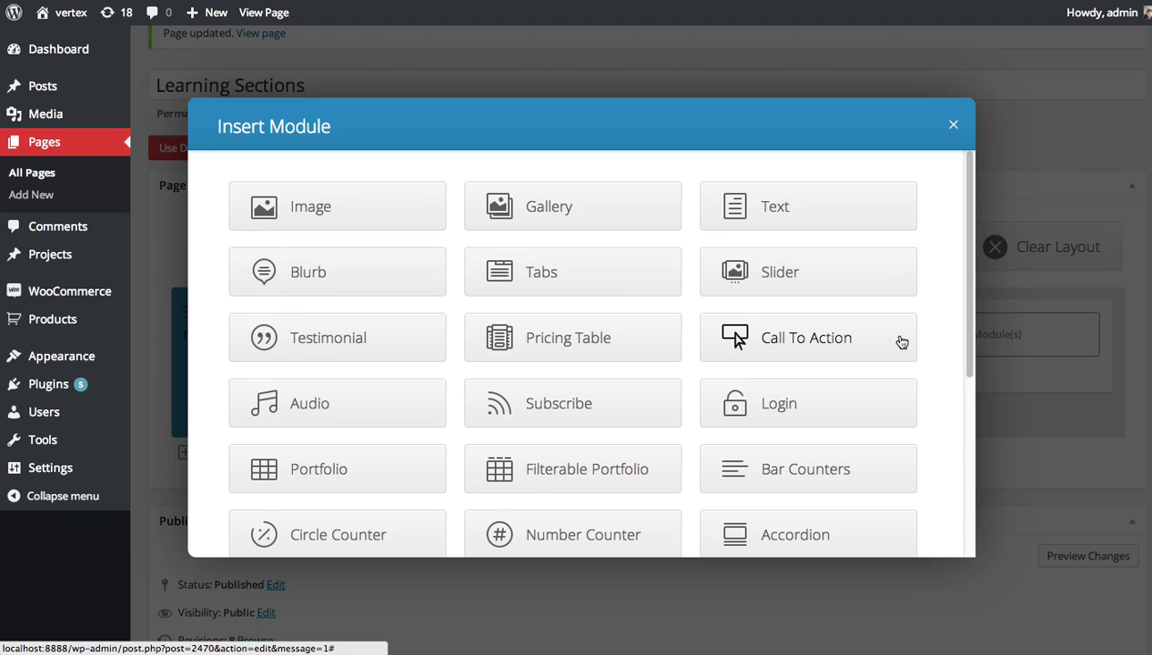
{"action": "left_click", "coordinate": [802, 212]}
{"action": "left_click", "coordinate": [459, 477]}
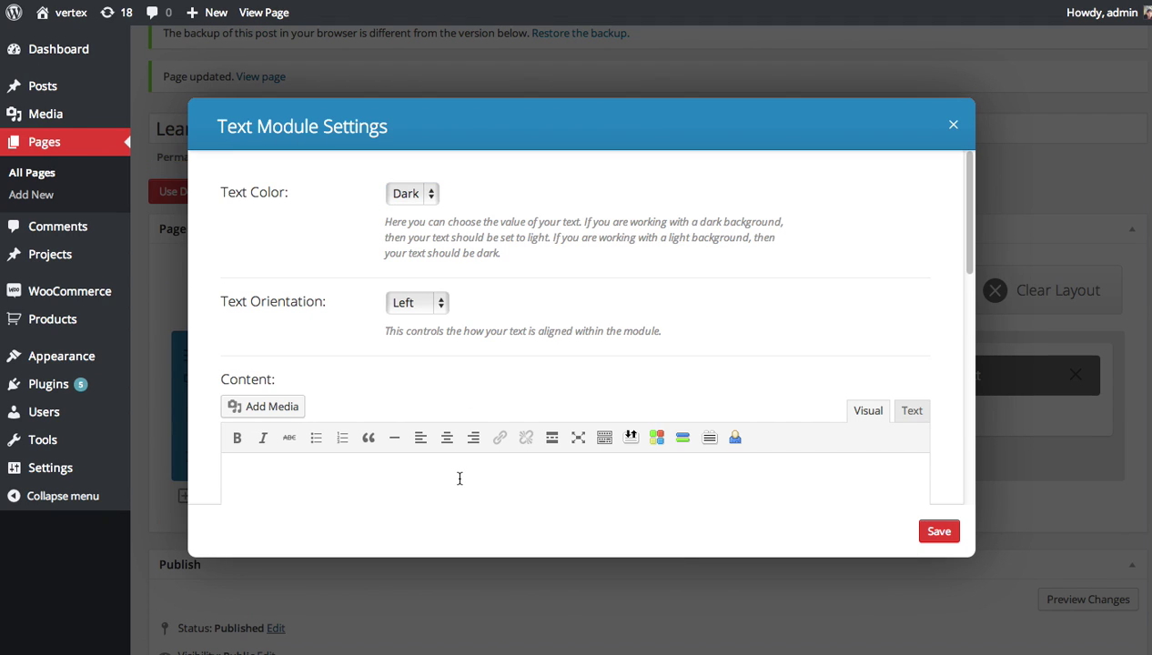
{"action": "type", "text": "Elegant themes is the best lace"}
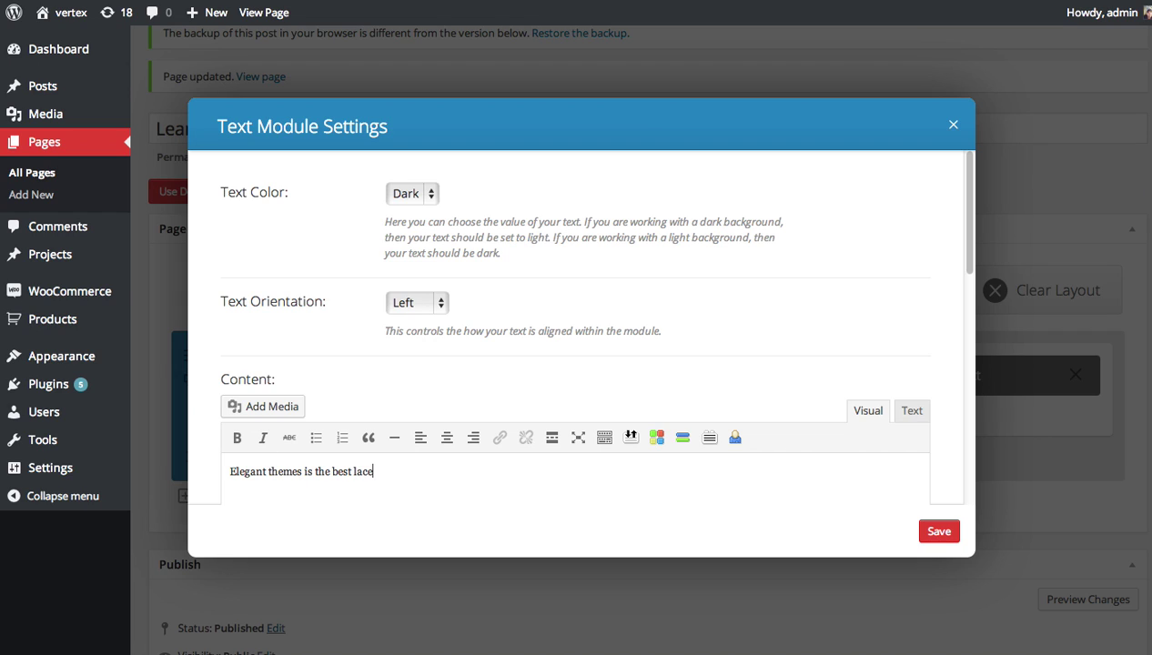
{"action": "type", "text": "place to buy beautiful themes for your bu"}
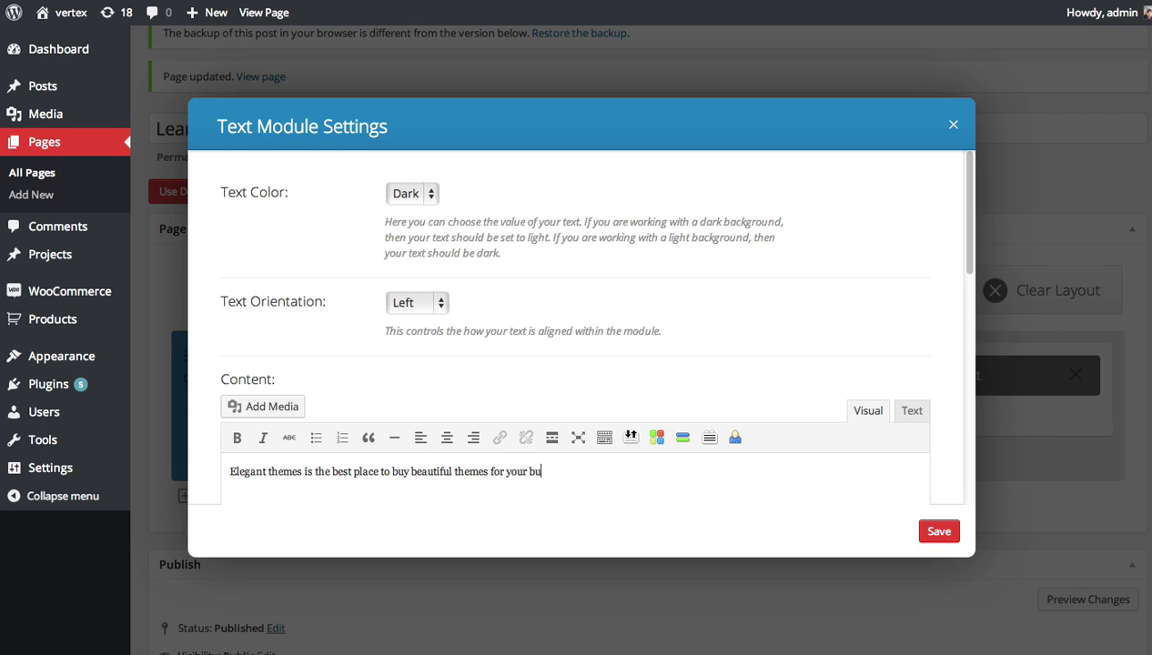
{"action": "type", "text": "siness. Join today!"}
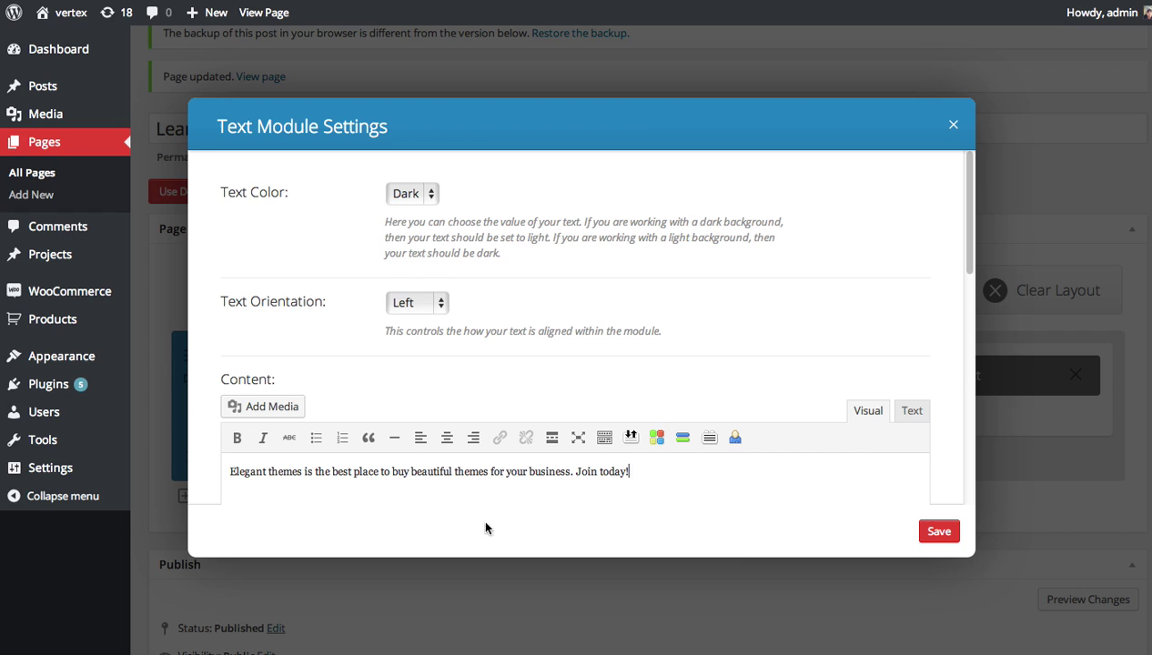
{"action": "left_click", "coordinate": [951, 532]}
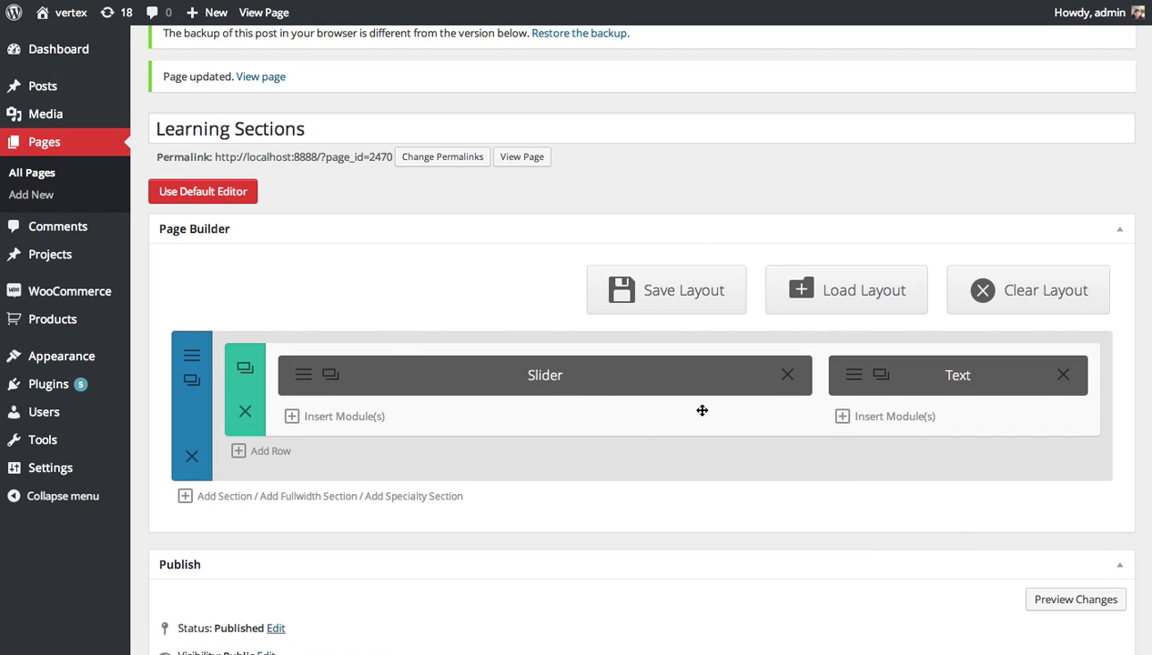
Update the Learning Sections page with the new slider and text modules
{"action": "left_click_drag", "start_coordinate": [700, 406], "coordinate": [634, 405]}
{"action": "scroll", "coordinate": [908, 386], "scroll_direction": "down", "scroll_amount": 5}
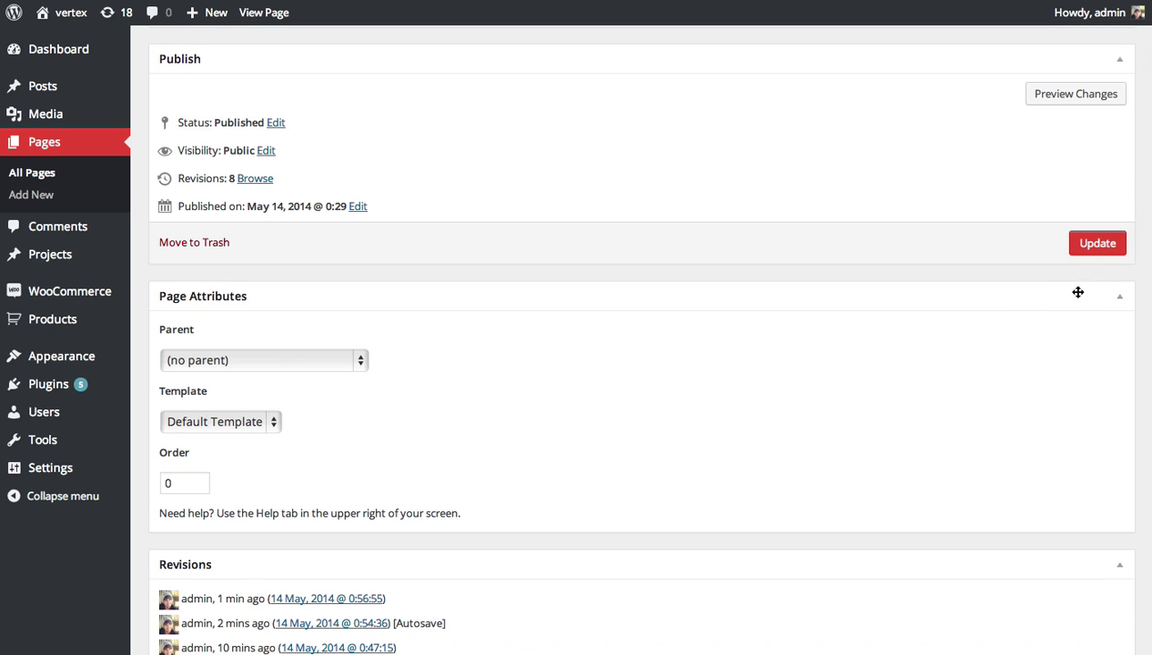
{"action": "left_click", "coordinate": [1098, 243]}
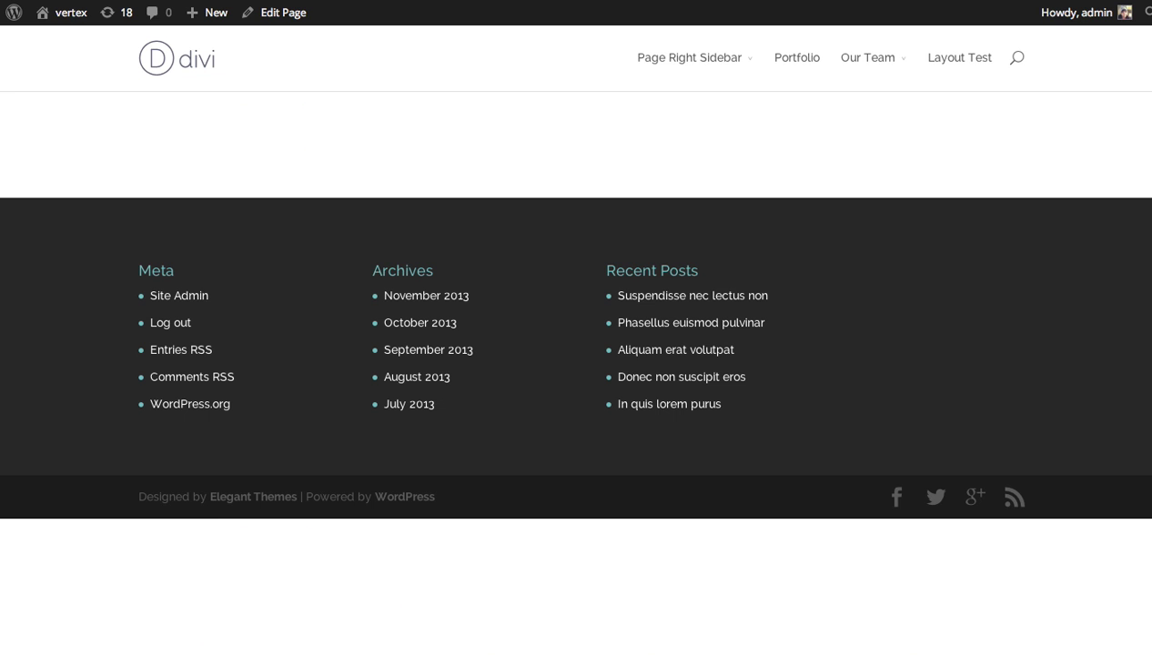
View the Learning Sections page on the site and check the slider beside the text column
{"action": "left_click", "coordinate": [71, 12]}
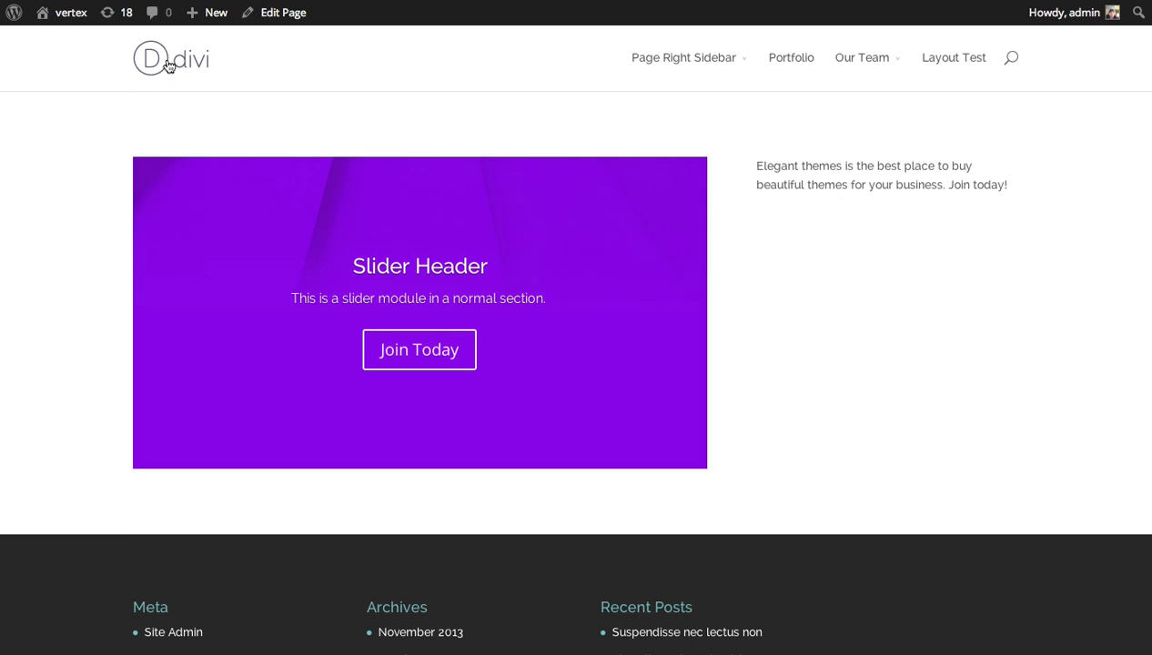
{"action": "scroll", "coordinate": [217, 473], "scroll_direction": "down", "scroll_amount": 1}
{"action": "scroll", "coordinate": [128, 589], "scroll_direction": "up", "scroll_amount": 1}
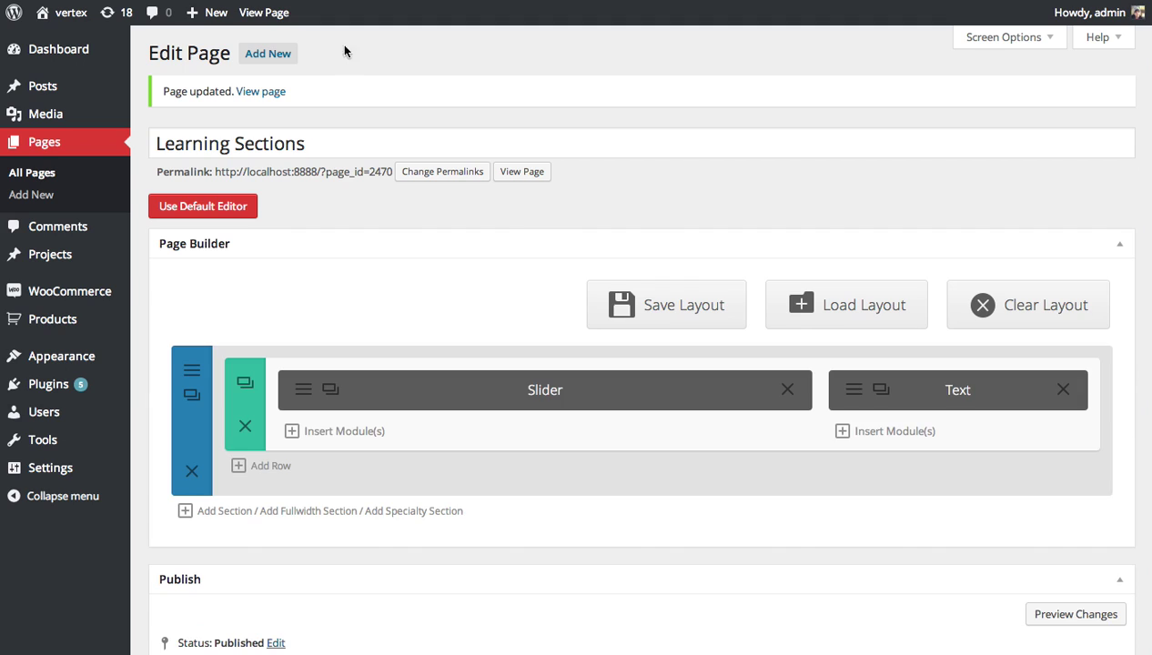
Add a fullwidth section below the regular section and insert a Fullwidth Slider module into it
{"action": "scroll", "coordinate": [514, 437], "scroll_direction": "down", "scroll_amount": 1}
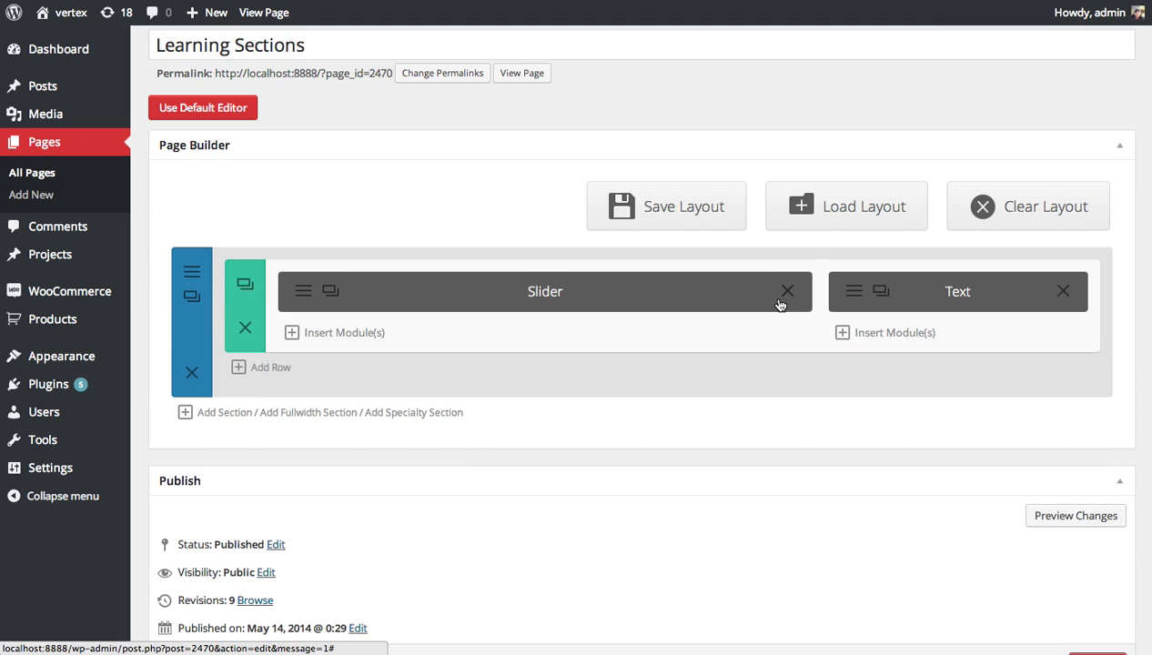
{"action": "left_click", "coordinate": [314, 414]}
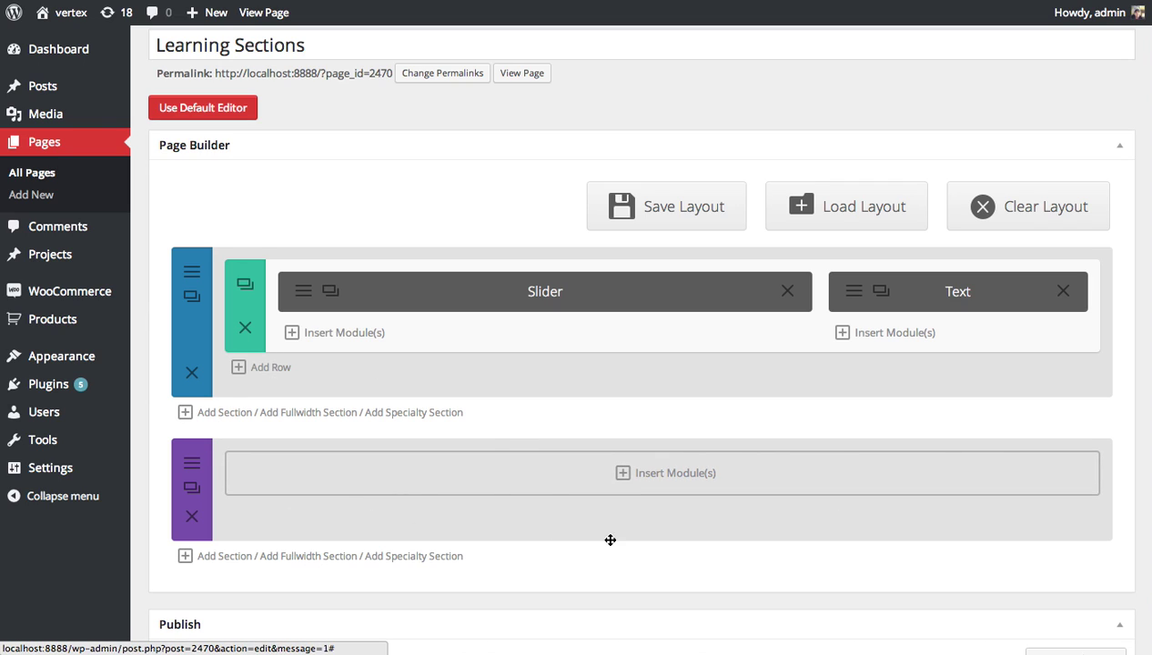
{"action": "left_click", "coordinate": [702, 481]}
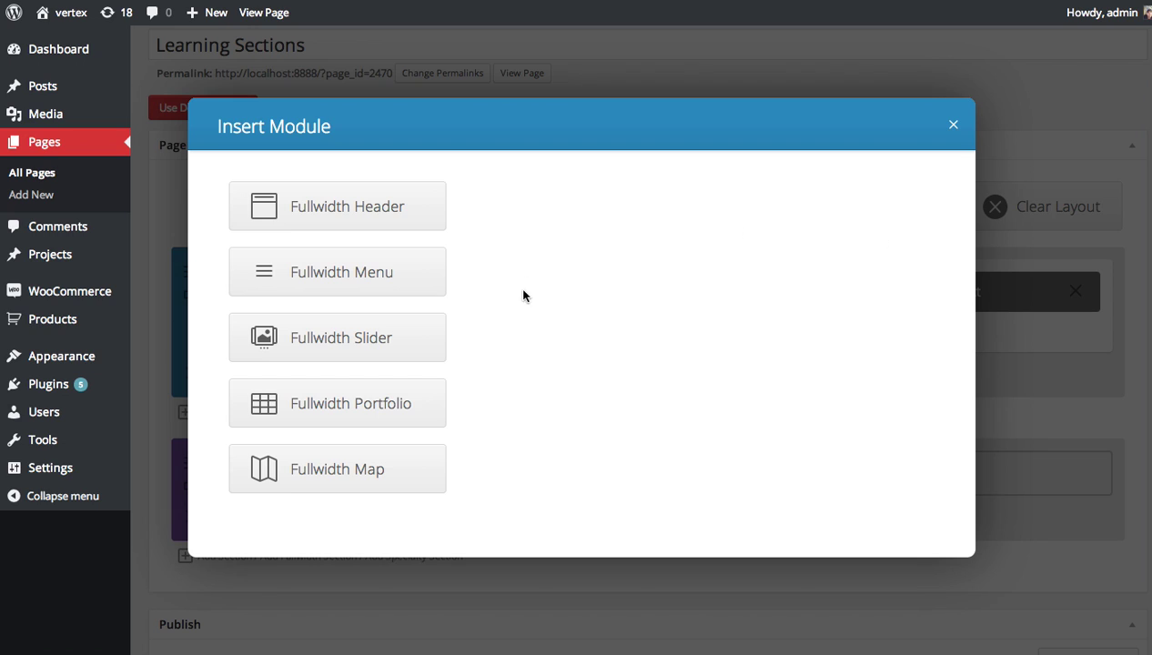
{"action": "left_click", "coordinate": [376, 341]}
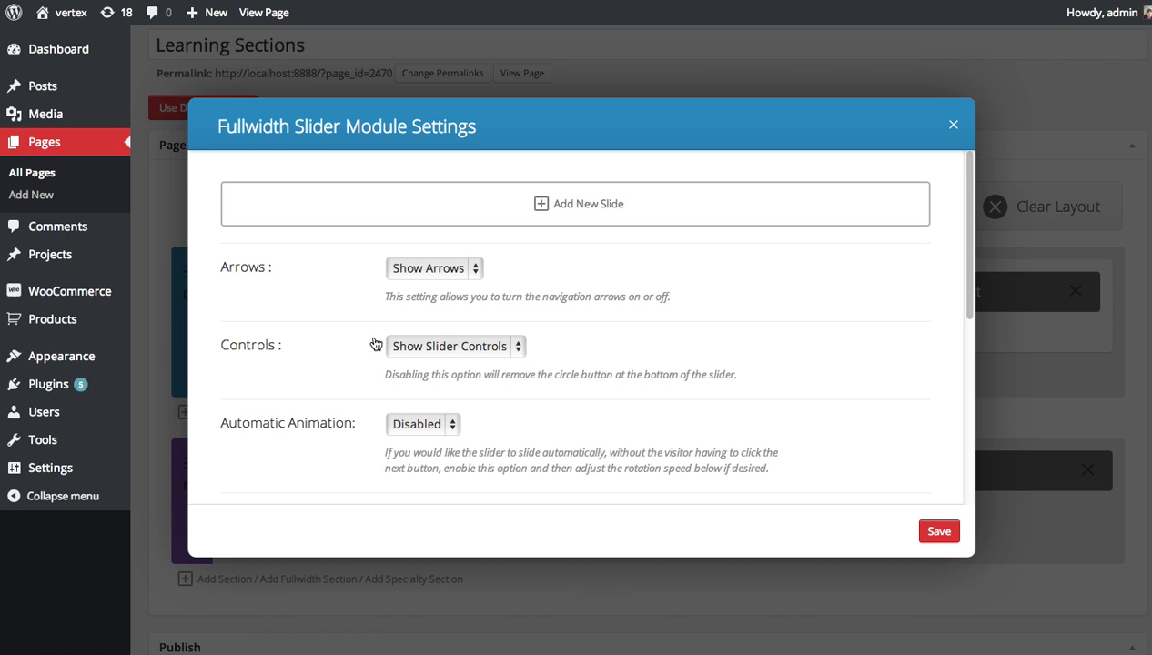
Add a slide to the fullwidth slider with the heading "FUllwidth SLider Header"
{"action": "left_click", "coordinate": [380, 218]}
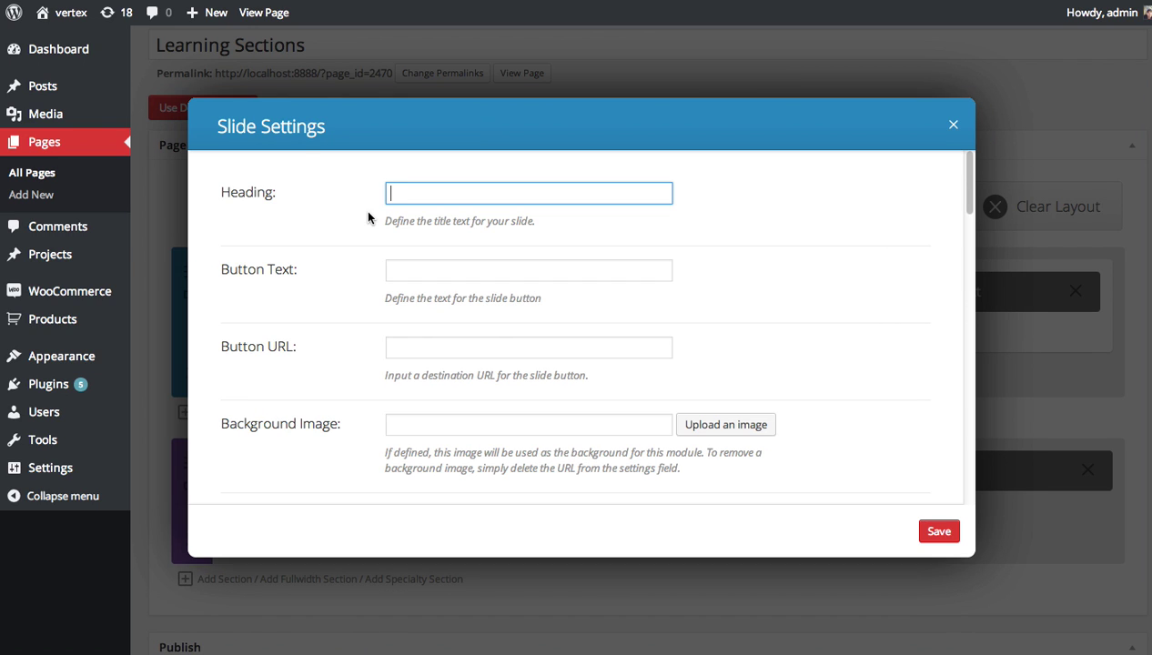
{"action": "type", "text": "FUllwidth SLid"}
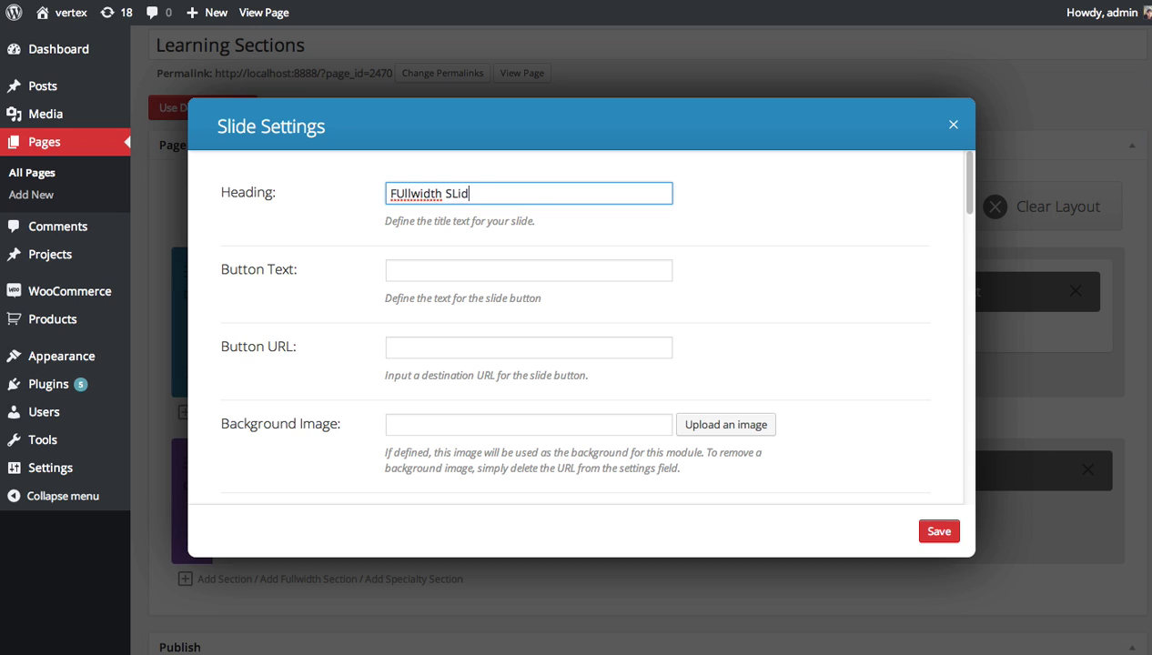
{"action": "type", "text": "er Header"}
Set the purple image from the media library as the fullwidth slide's background
{"action": "scroll", "coordinate": [562, 254], "scroll_direction": "down", "scroll_amount": 1}
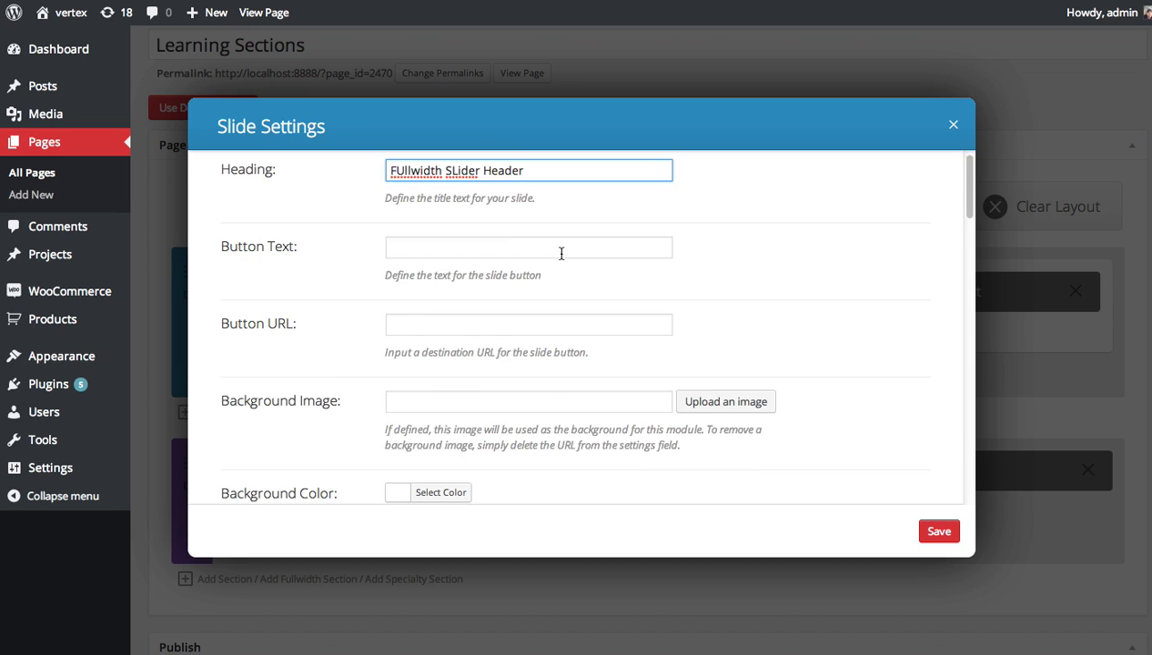
{"action": "scroll", "coordinate": [561, 254], "scroll_direction": "down", "scroll_amount": 3}
{"action": "left_click", "coordinate": [728, 311]}
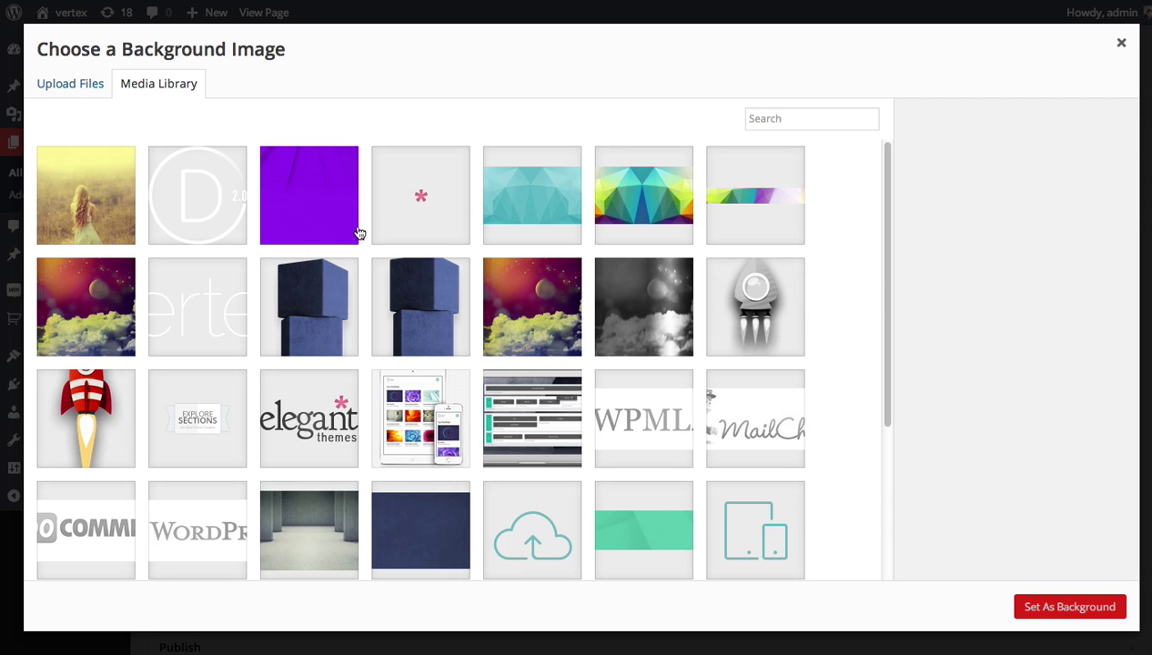
{"action": "left_click", "coordinate": [356, 230]}
{"action": "left_click", "coordinate": [1038, 608]}
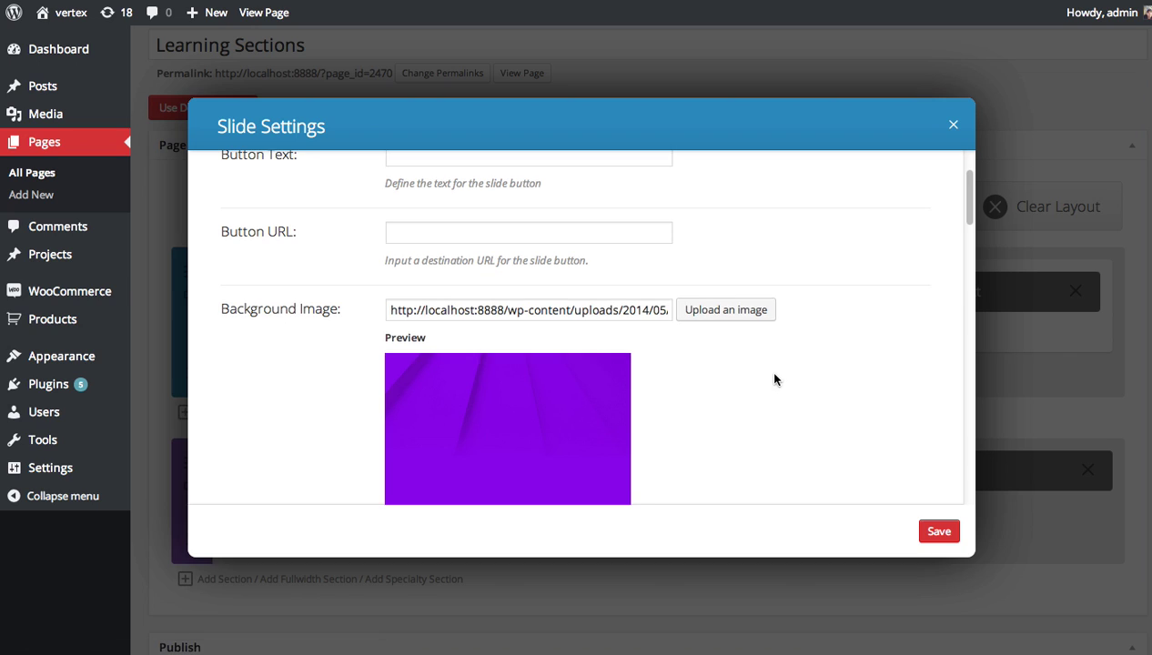
Enter "This is a slider module." as the fullwidth slide's content and save the slide and the Fullwidth Slider module
{"action": "scroll", "coordinate": [687, 289], "scroll_direction": "down", "scroll_amount": 10}
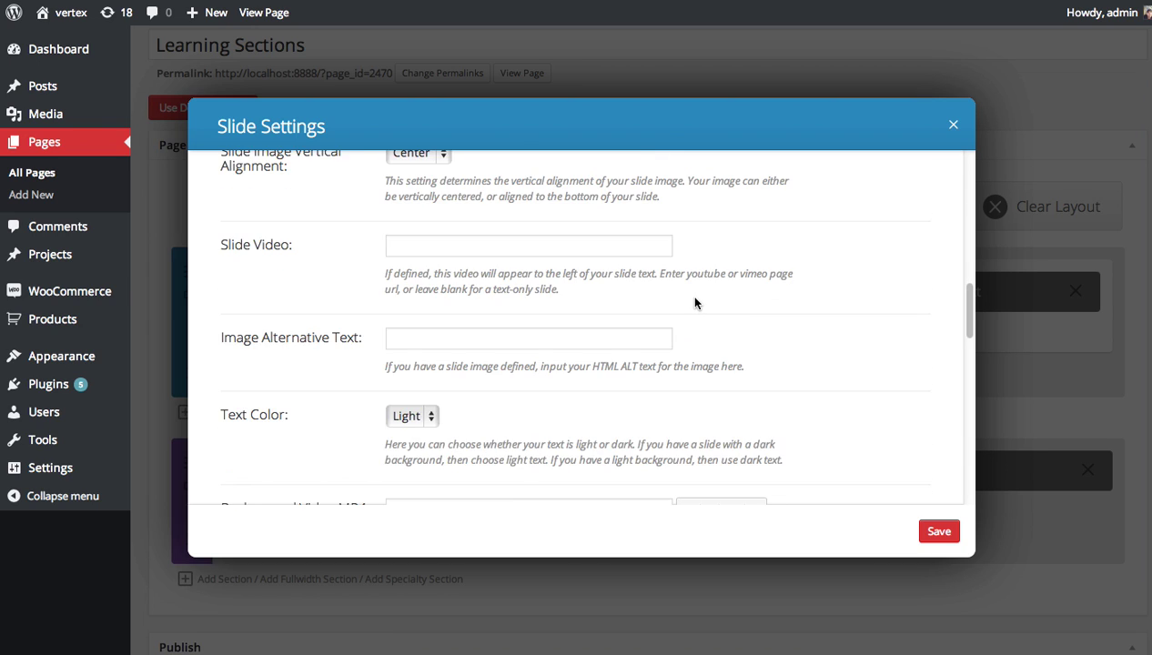
{"action": "scroll", "coordinate": [694, 303], "scroll_direction": "down", "scroll_amount": 10}
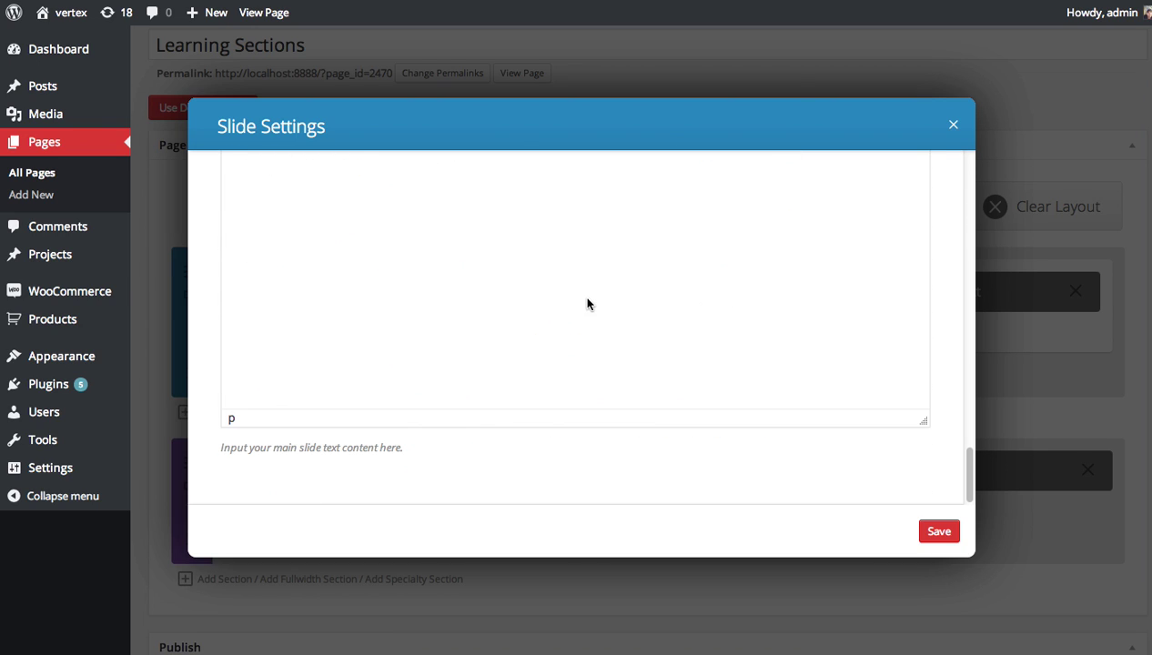
{"action": "type", "text": "This is a"}
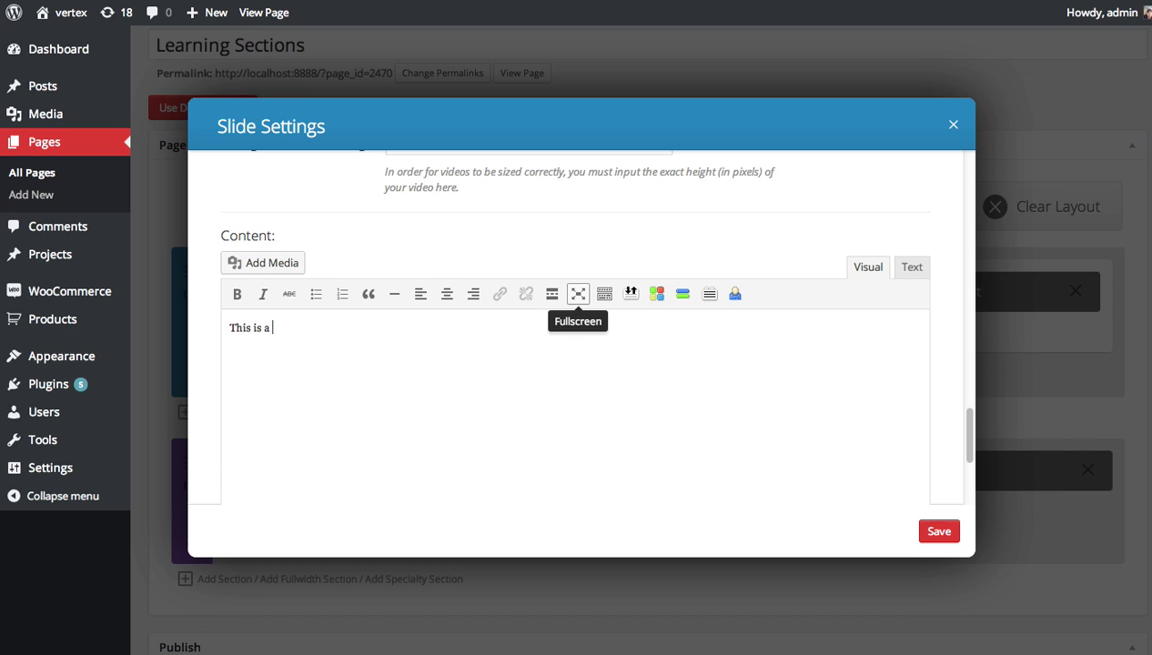
{"action": "type", "text": " slider module."}
{"action": "left_click", "coordinate": [940, 531]}
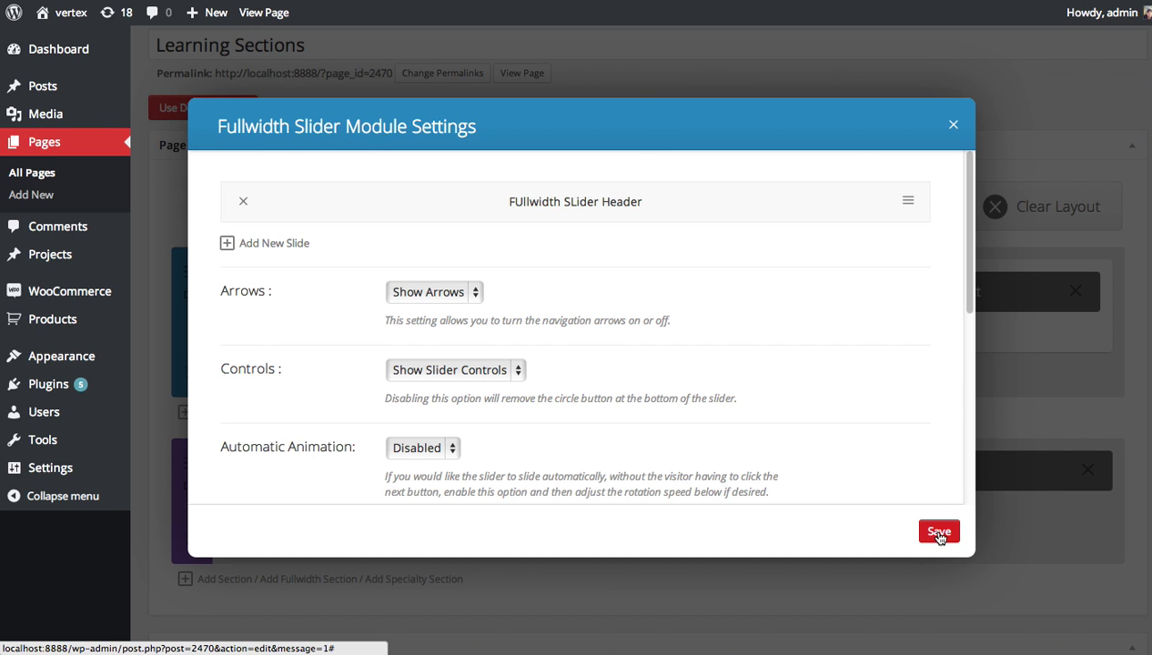
{"action": "left_click", "coordinate": [940, 531]}
{"action": "scroll", "coordinate": [1062, 396], "scroll_direction": "down", "scroll_amount": 3}
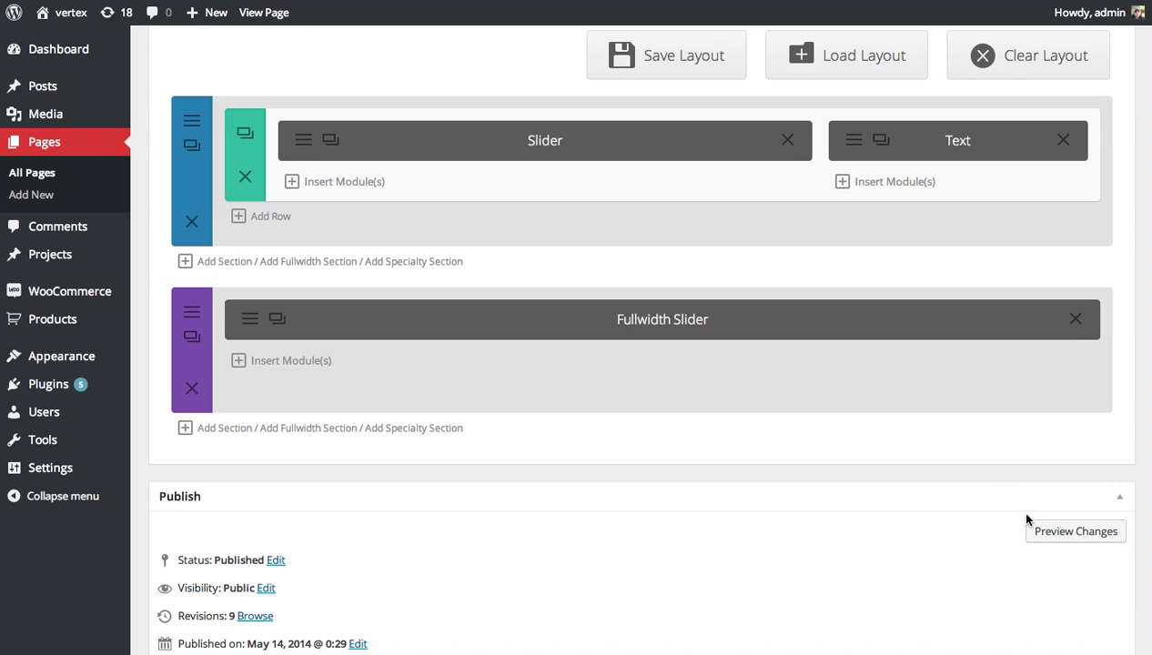
Update the page and compare the regular slider with the fullwidth slider on the live page
{"action": "scroll", "coordinate": [879, 494], "scroll_direction": "down", "scroll_amount": 3}
{"action": "left_click", "coordinate": [1081, 546]}
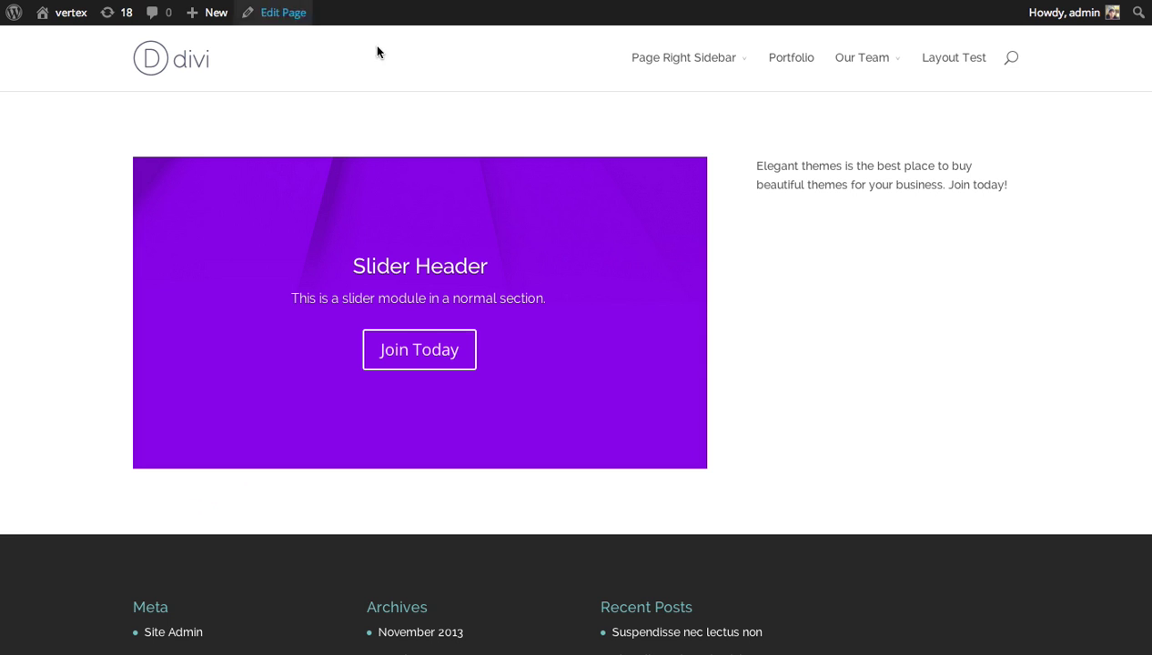
{"action": "scroll", "coordinate": [619, 189], "scroll_direction": "down", "scroll_amount": 1}
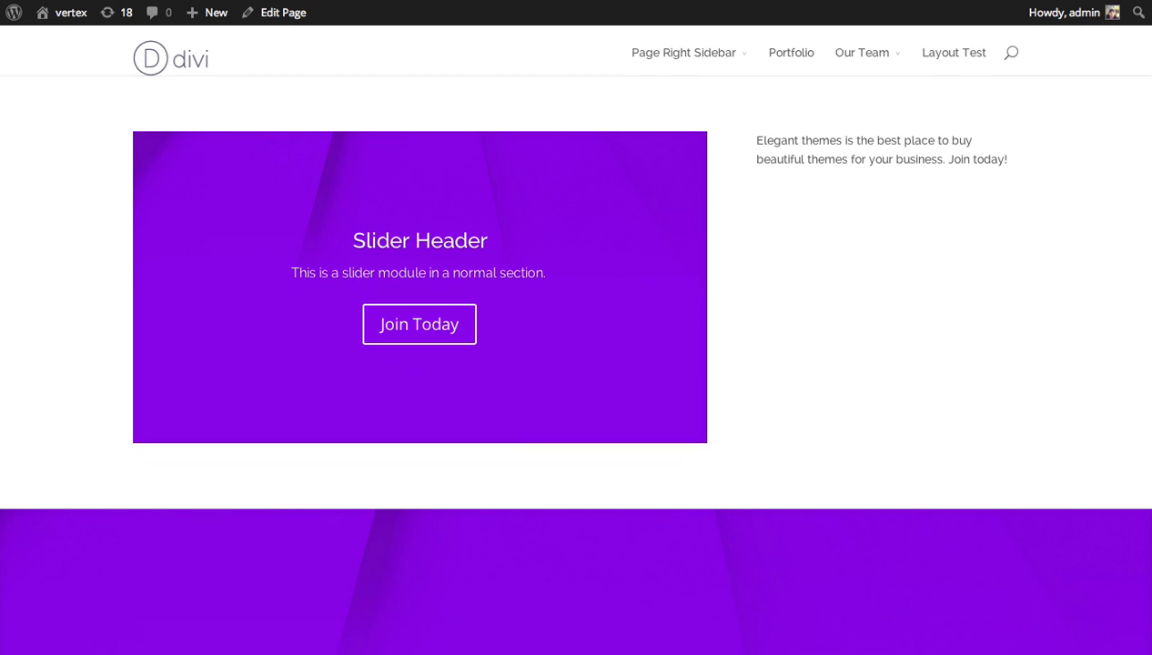
{"action": "scroll", "coordinate": [619, 189], "scroll_direction": "up", "scroll_amount": 1}
{"action": "scroll", "coordinate": [562, 235], "scroll_direction": "down", "scroll_amount": 1}
{"action": "scroll", "coordinate": [562, 235], "scroll_direction": "down", "scroll_amount": 4}
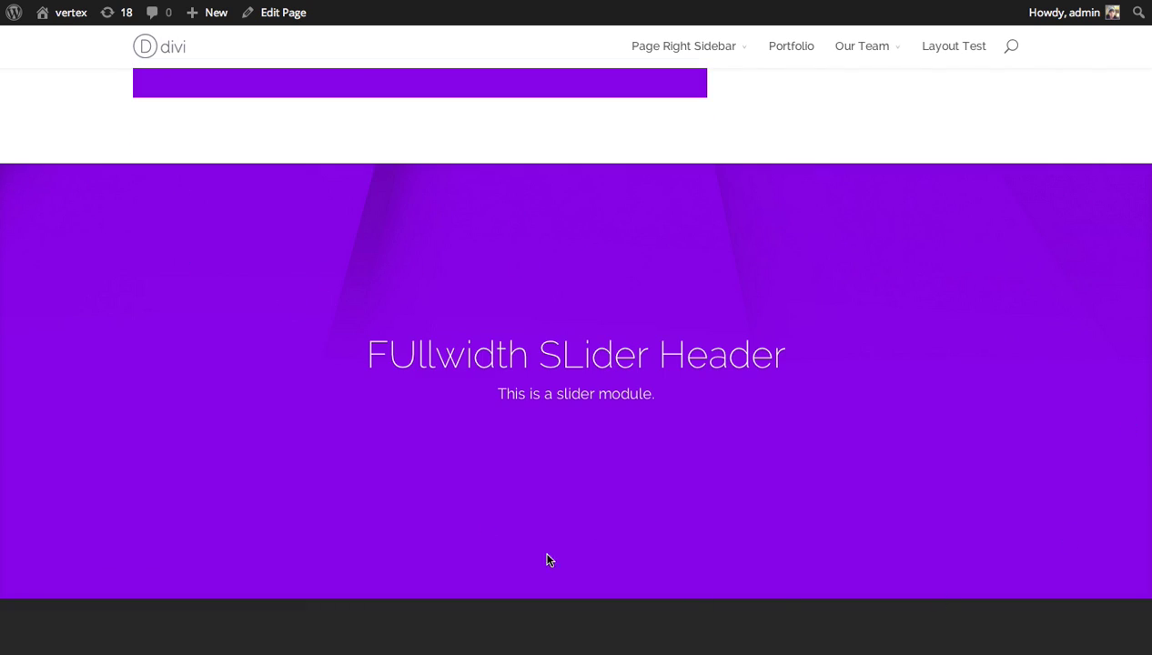
{"action": "scroll", "coordinate": [852, 330], "scroll_direction": "up", "scroll_amount": 4}
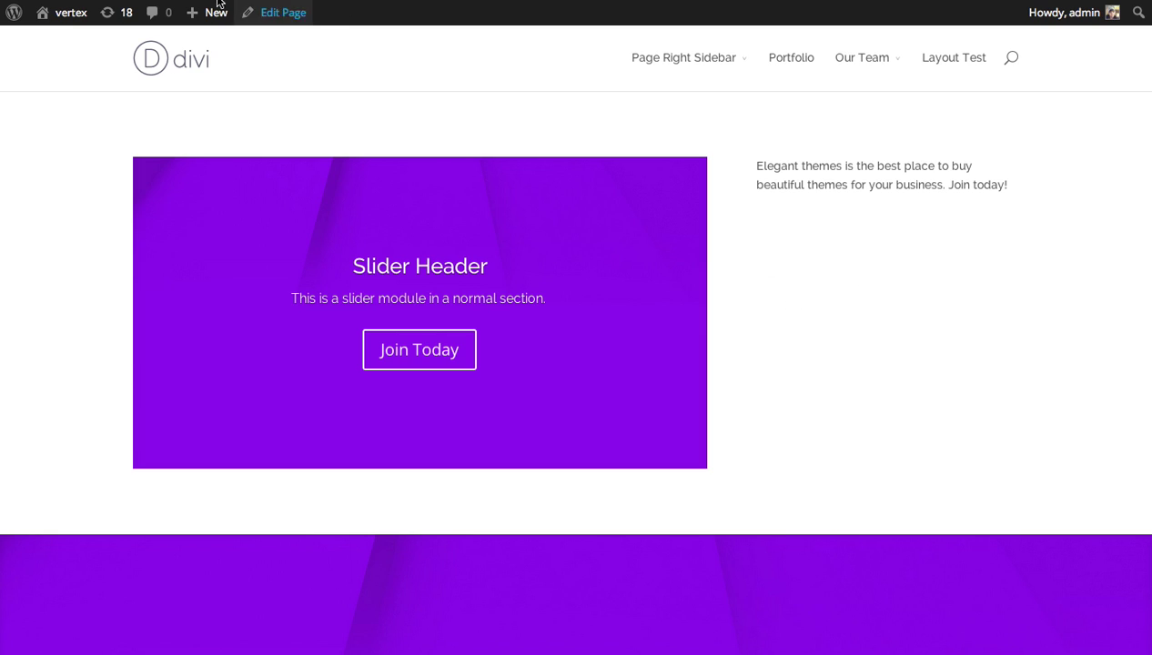
Return to editing the page and add a second row with two 1/2 columns to the regular section
{"action": "left_click", "coordinate": [283, 12]}
{"action": "scroll", "coordinate": [637, 264], "scroll_direction": "down", "scroll_amount": 3}
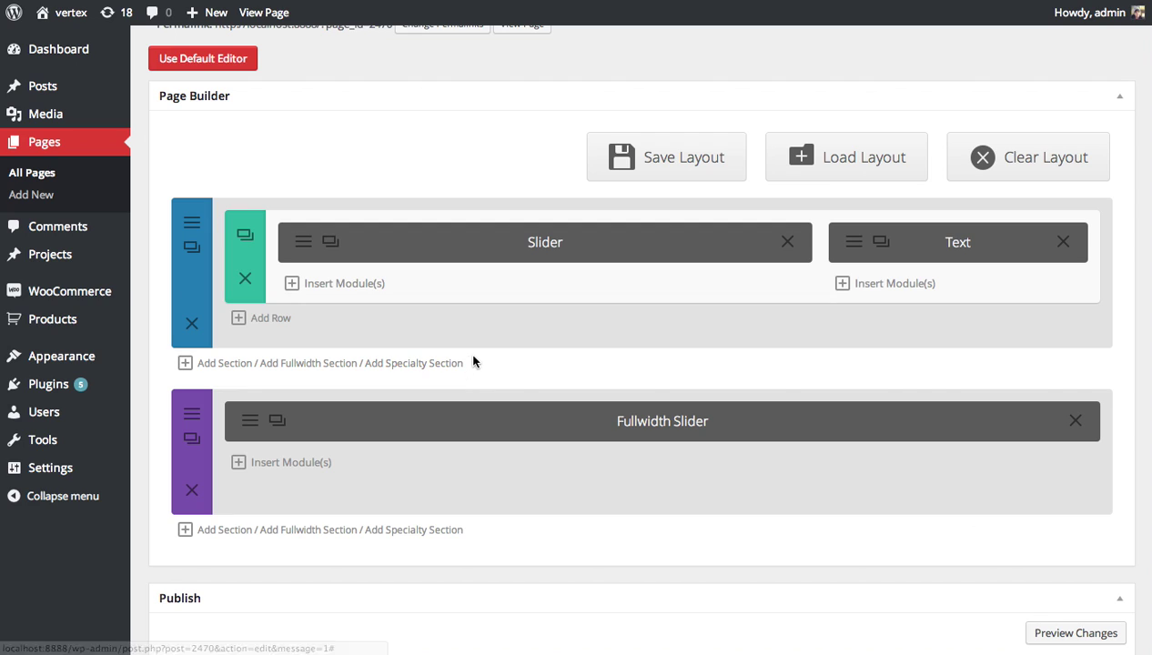
{"action": "left_click", "coordinate": [283, 321]}
{"action": "left_click", "coordinate": [539, 347]}
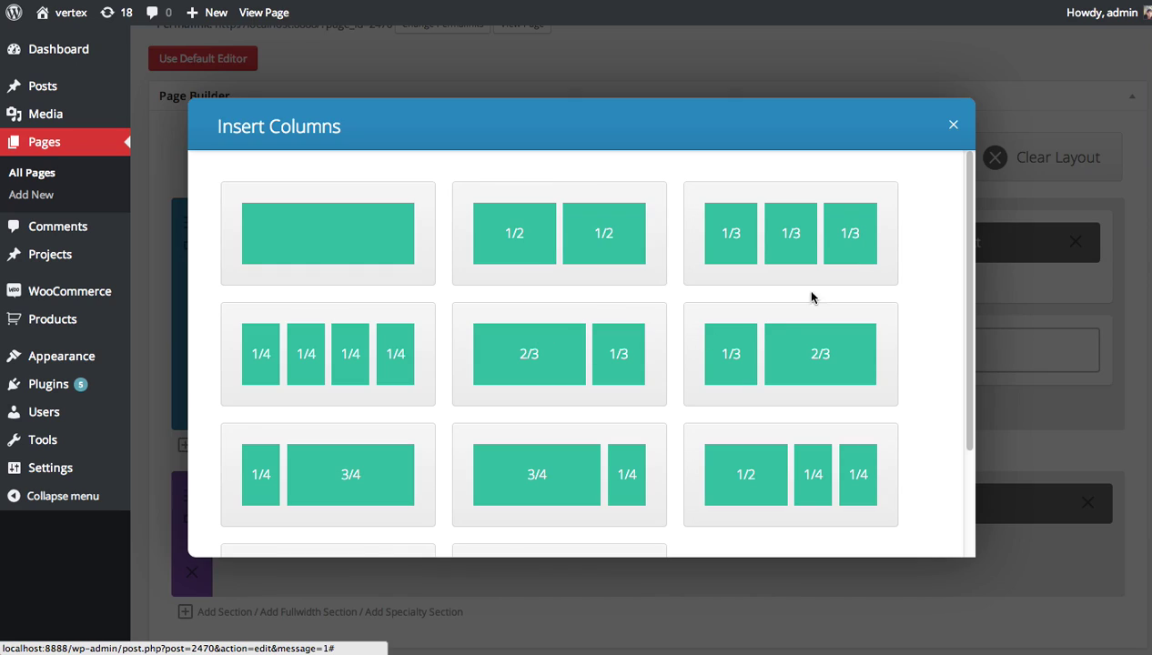
{"action": "left_click", "coordinate": [578, 271]}
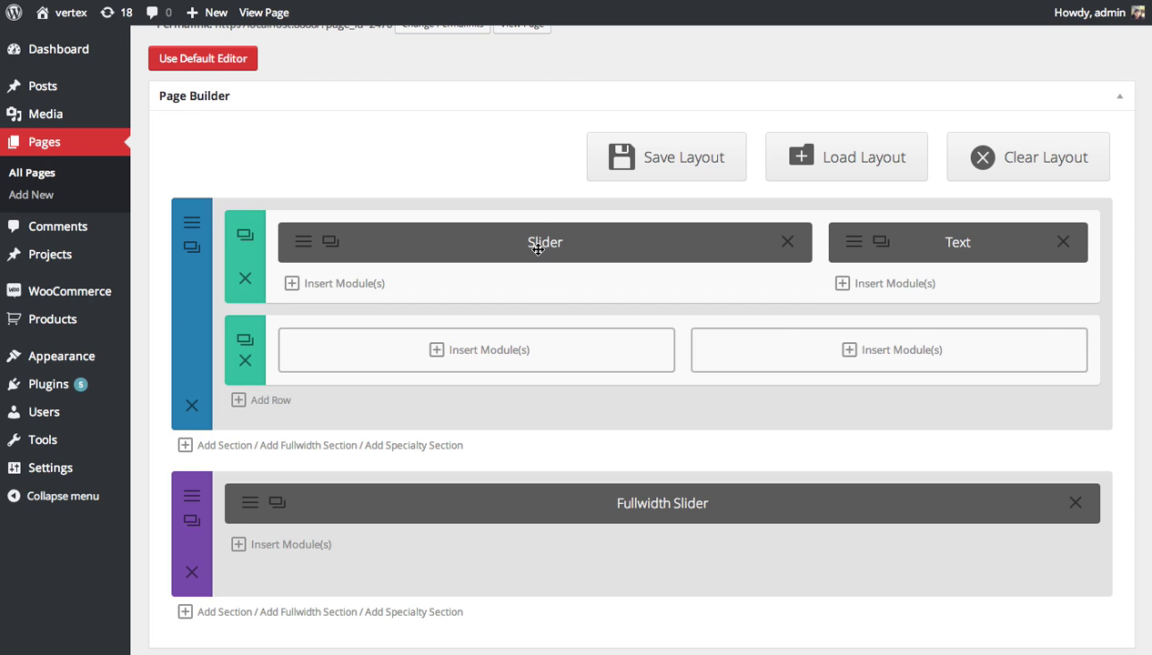
Insert an Image module showing meadow.jpg from the media library into the new row's first column and save it
{"action": "left_click", "coordinate": [529, 354]}
{"action": "left_click", "coordinate": [353, 203]}
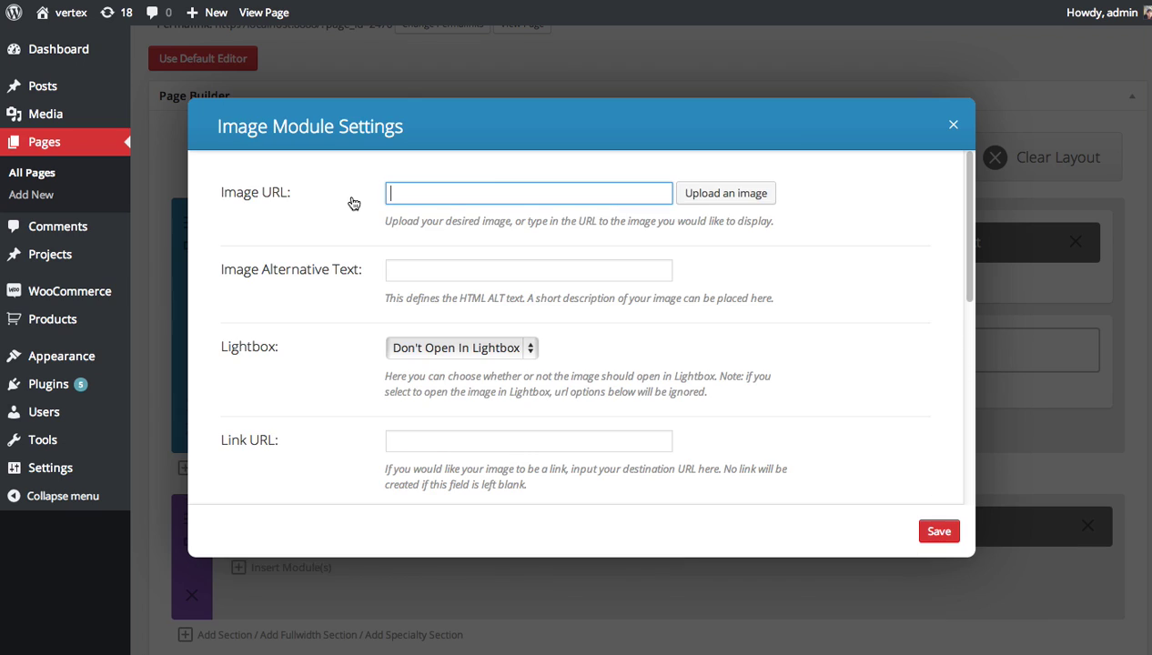
{"action": "left_click", "coordinate": [684, 193]}
{"action": "left_click", "coordinate": [114, 185]}
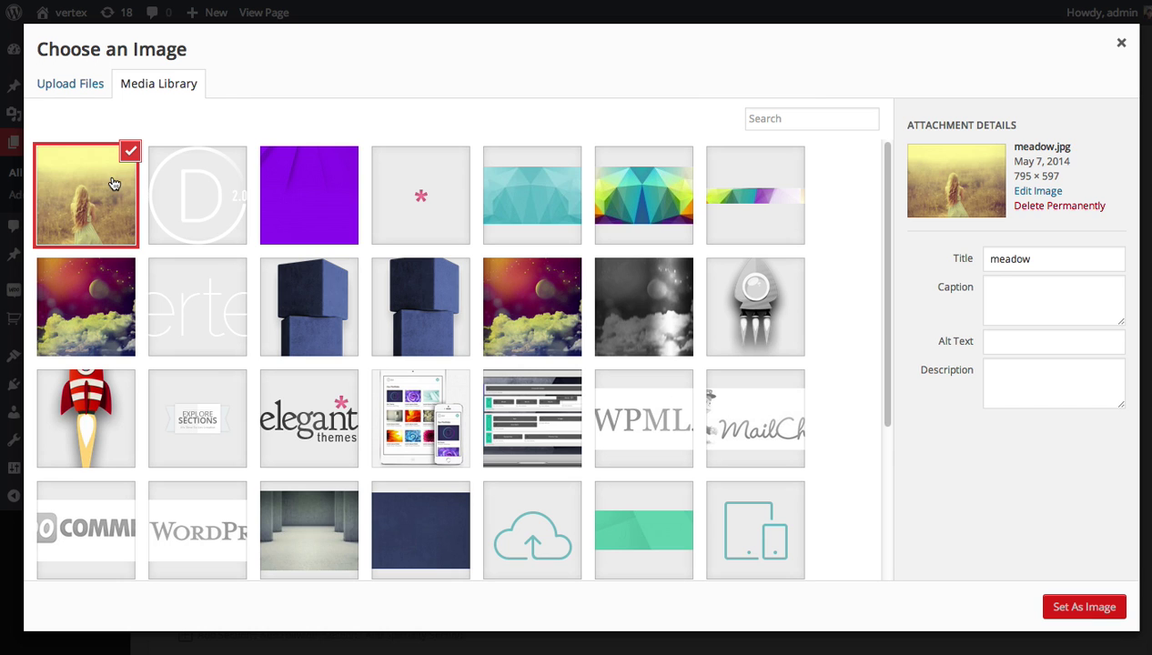
{"action": "left_click", "coordinate": [1061, 607]}
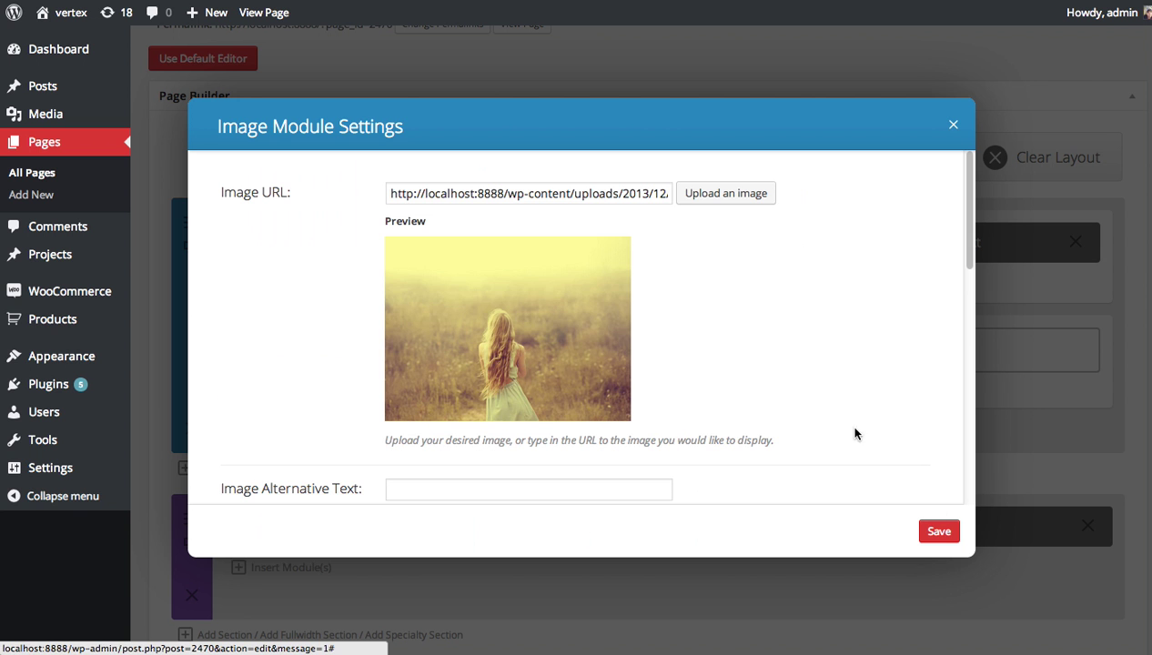
{"action": "left_click", "coordinate": [939, 534]}
Duplicate the Image module, place the copy in the row's second column, and update the page
{"action": "left_click", "coordinate": [332, 346]}
{"action": "left_click_drag", "start_coordinate": [442, 355], "coordinate": [799, 358]}
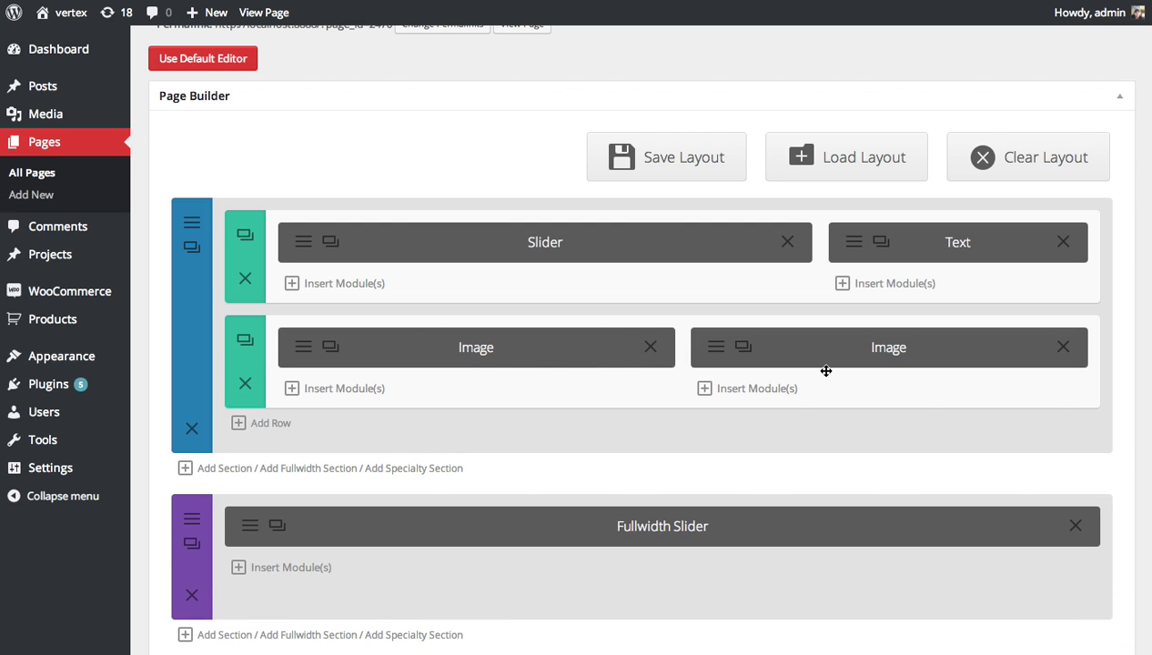
{"action": "scroll", "coordinate": [863, 362], "scroll_direction": "down", "scroll_amount": 5}
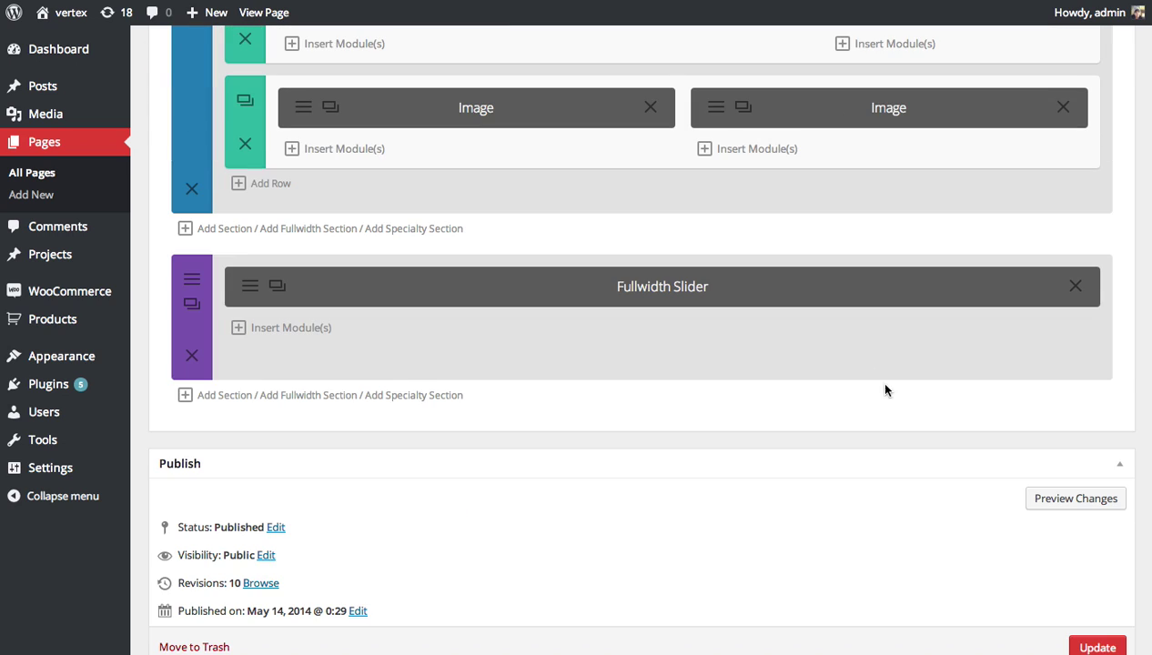
{"action": "left_click", "coordinate": [1098, 647]}
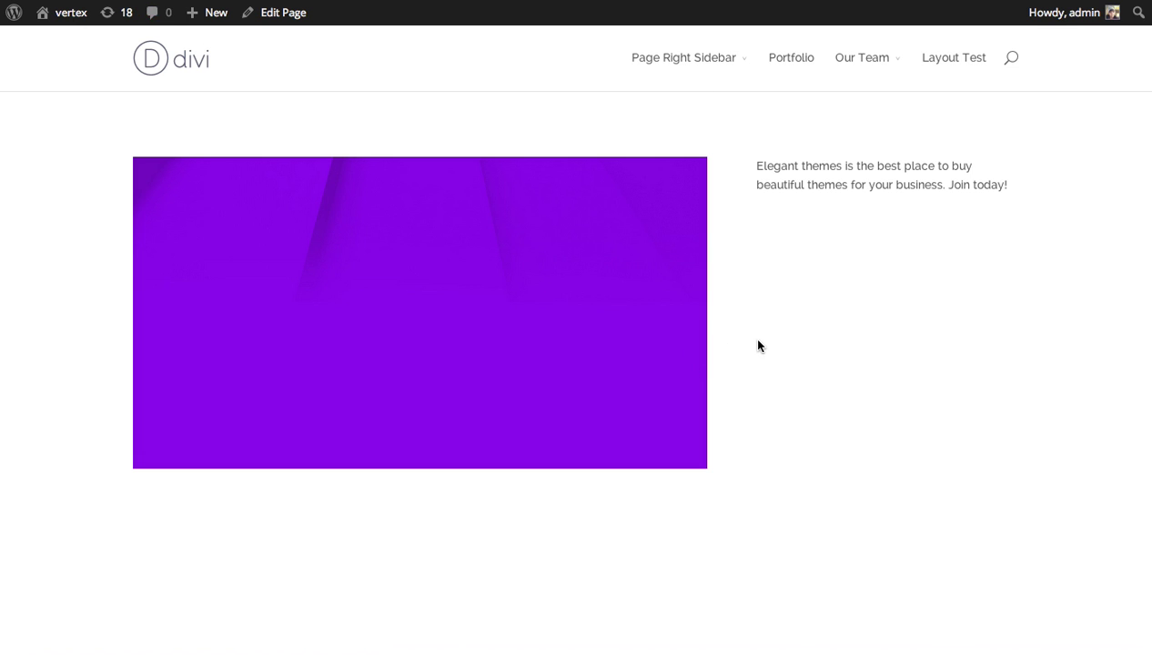
Review on the live page how the two-image row sits beneath the slider and text row
{"action": "scroll", "coordinate": [747, 299], "scroll_direction": "down", "scroll_amount": 4}
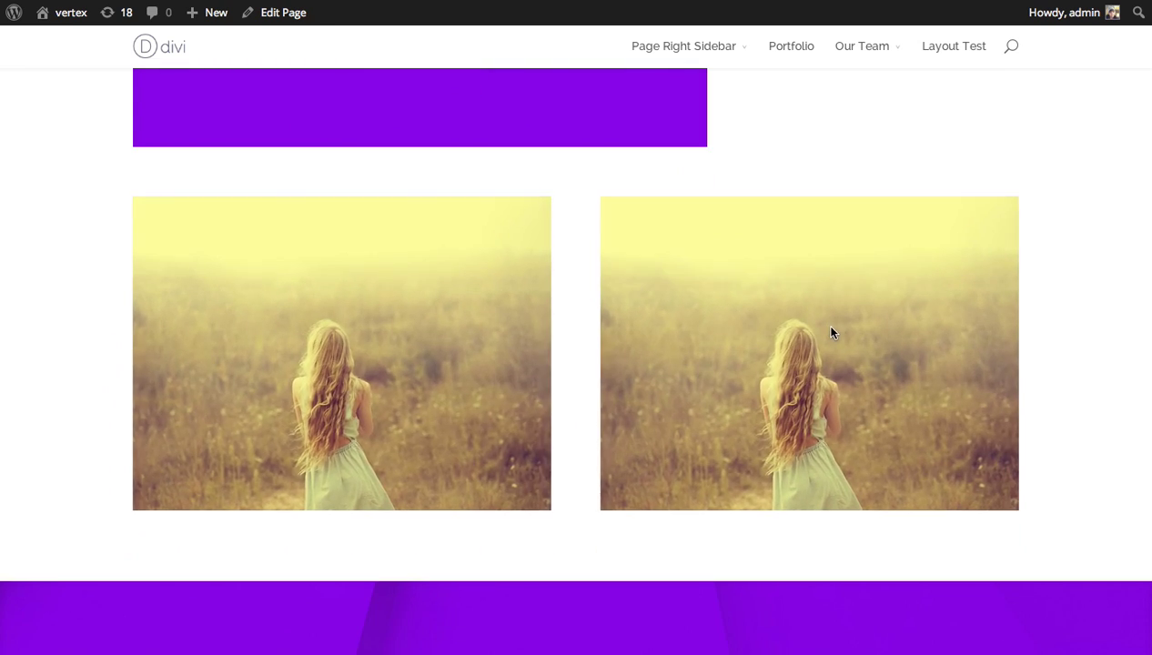
{"action": "scroll", "coordinate": [831, 330], "scroll_direction": "up", "scroll_amount": 2}
{"action": "scroll", "coordinate": [847, 334], "scroll_direction": "down", "scroll_amount": 2}
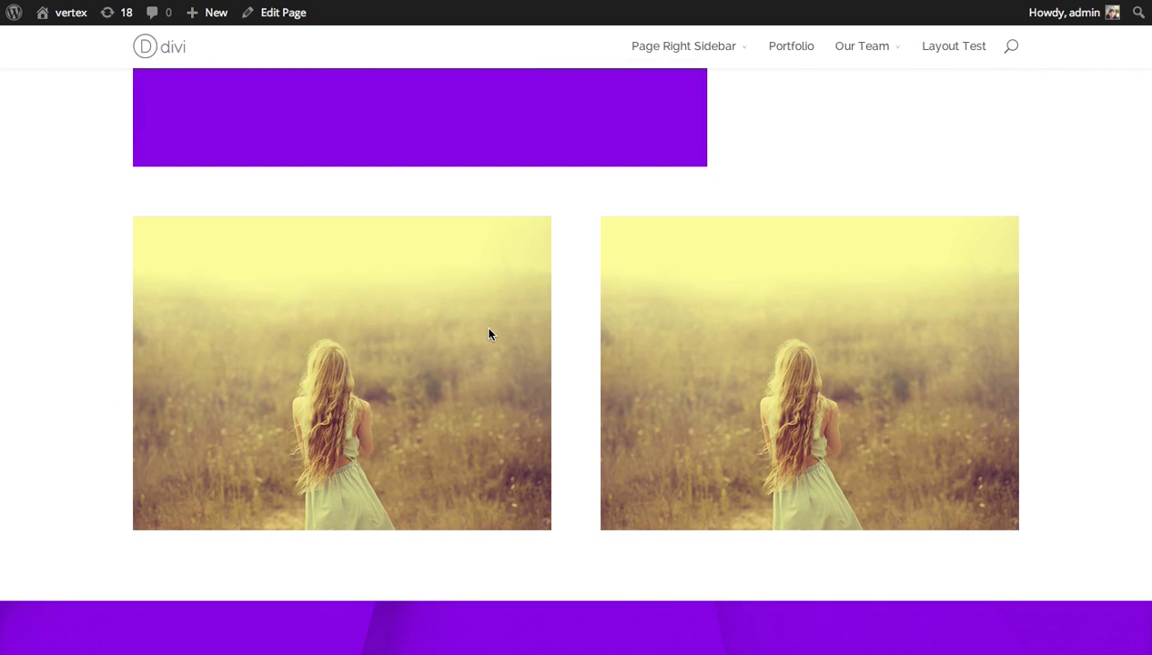
{"action": "scroll", "coordinate": [519, 395], "scroll_direction": "up", "scroll_amount": 4}
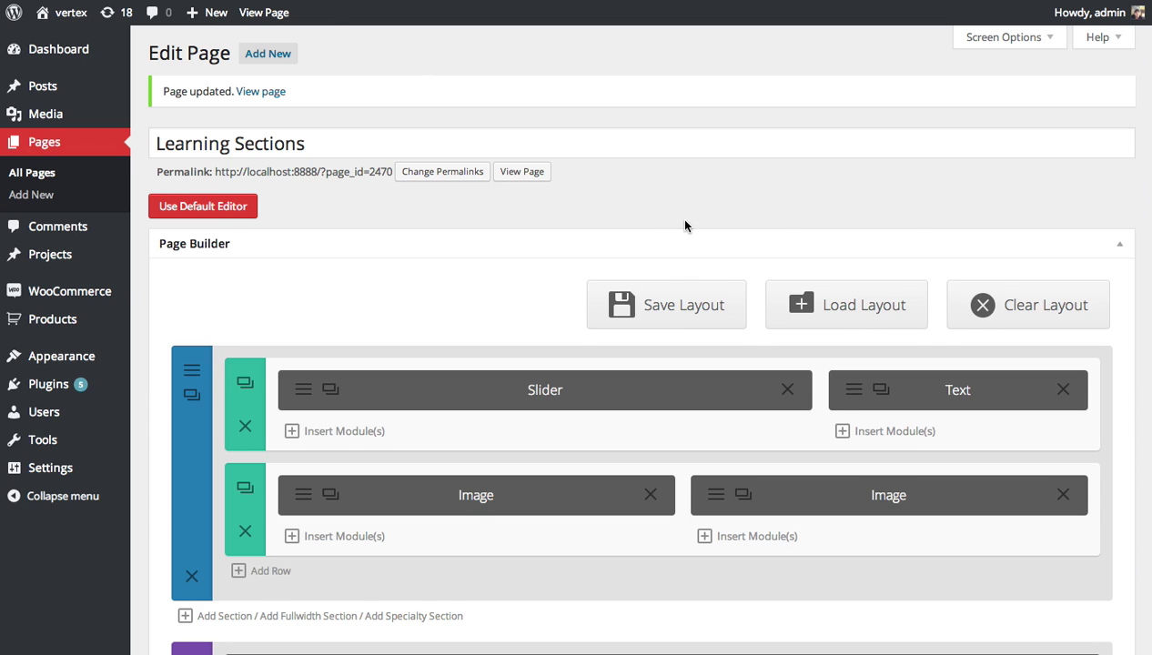
Add a specialty section below the regular section, using the layout with a half-width vertical column beside nested rows of columns
{"action": "scroll", "coordinate": [686, 225], "scroll_direction": "down", "scroll_amount": 5}
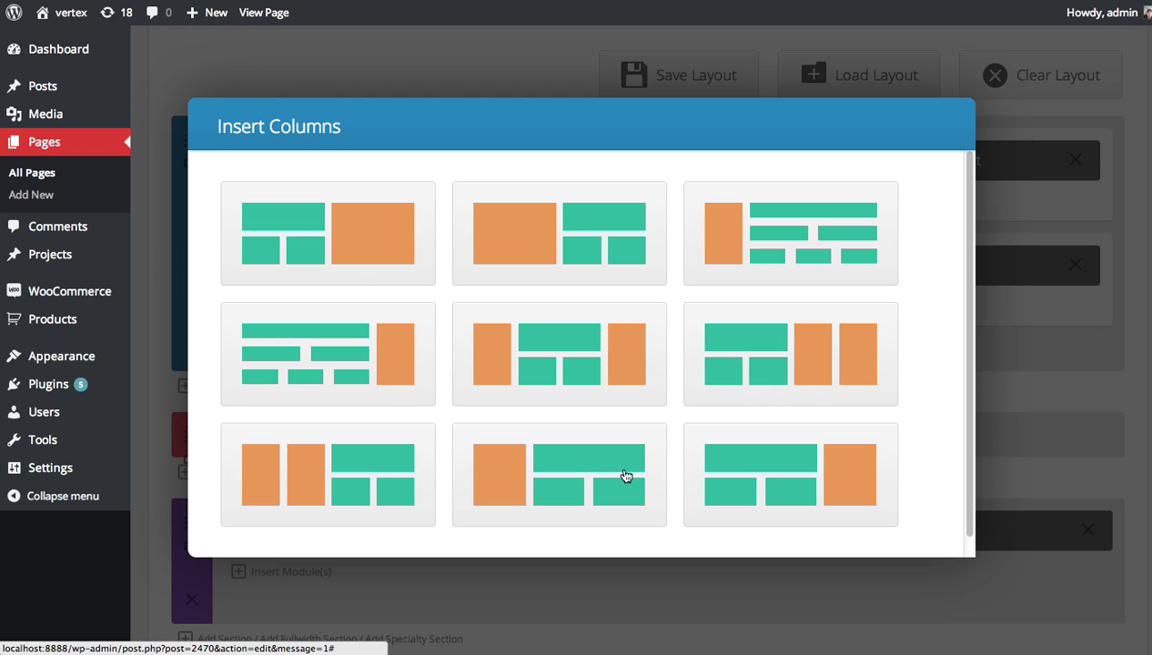
{"action": "left_click_drag", "start_coordinate": [961, 202], "coordinate": [974, 296]}
{"action": "scroll", "coordinate": [972, 214], "scroll_direction": "up", "scroll_amount": 2}
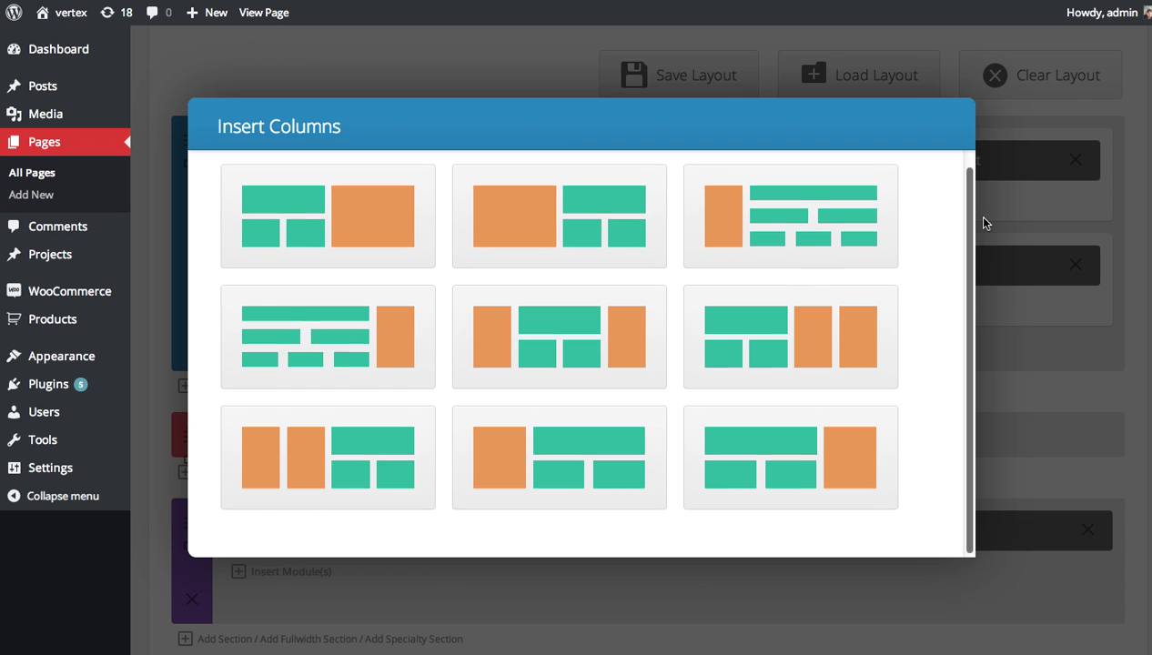
{"action": "left_click_drag", "start_coordinate": [973, 164], "coordinate": [977, 296]}
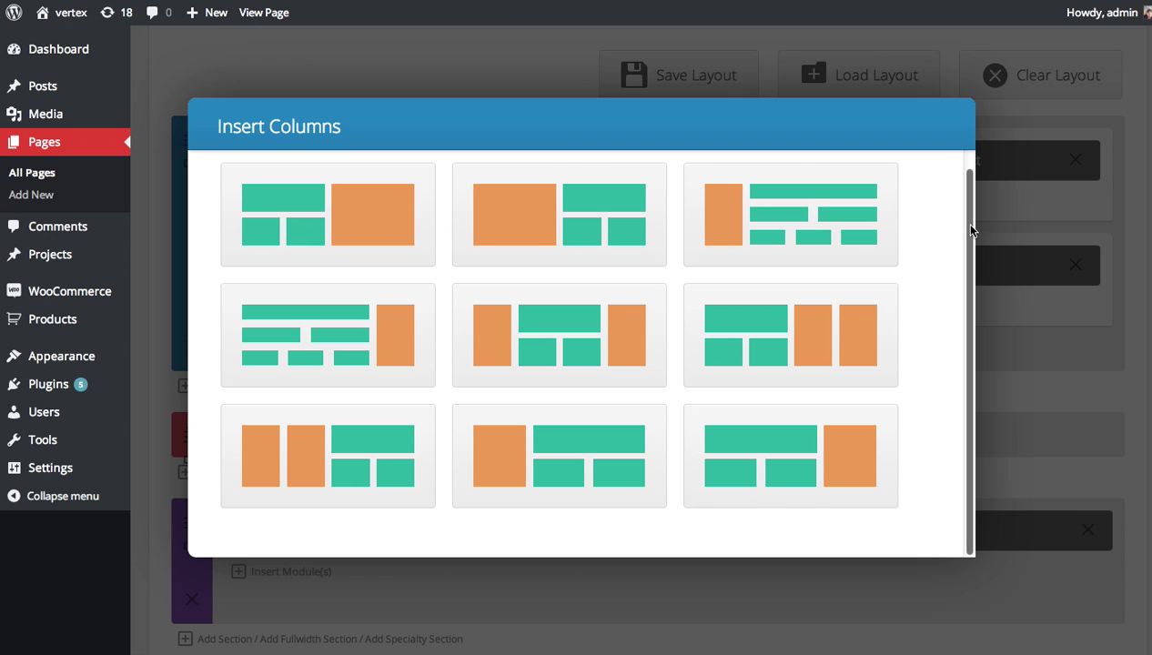
{"action": "left_click_drag", "start_coordinate": [972, 231], "coordinate": [962, 275]}
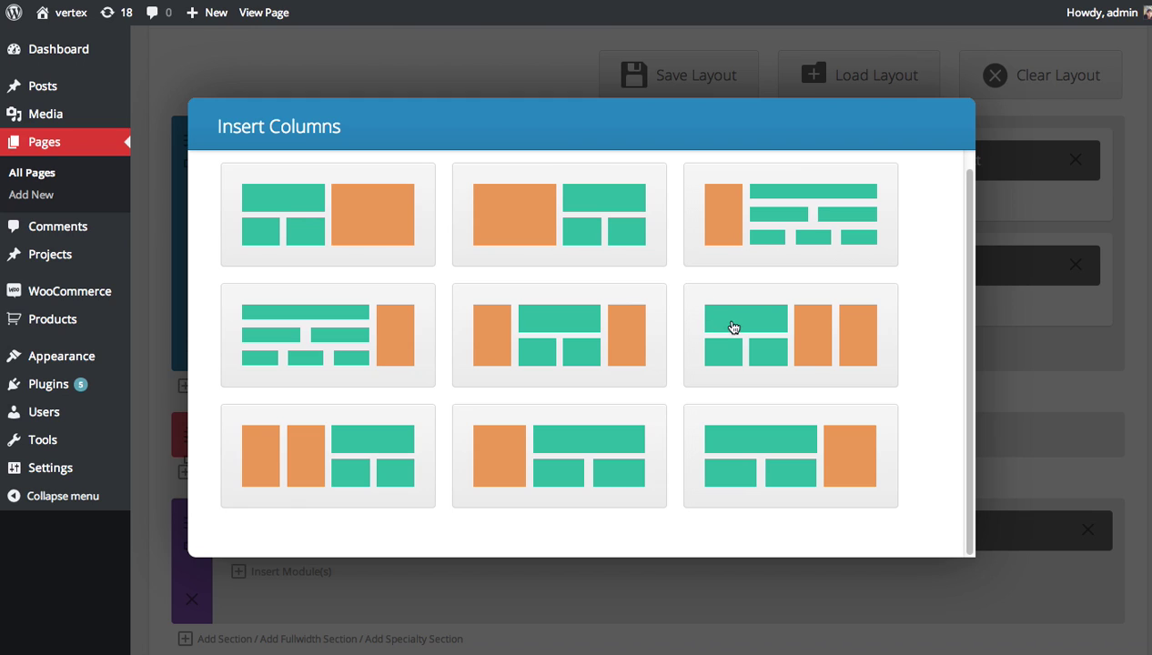
{"action": "scroll", "coordinate": [594, 333], "scroll_direction": "up", "scroll_amount": 1}
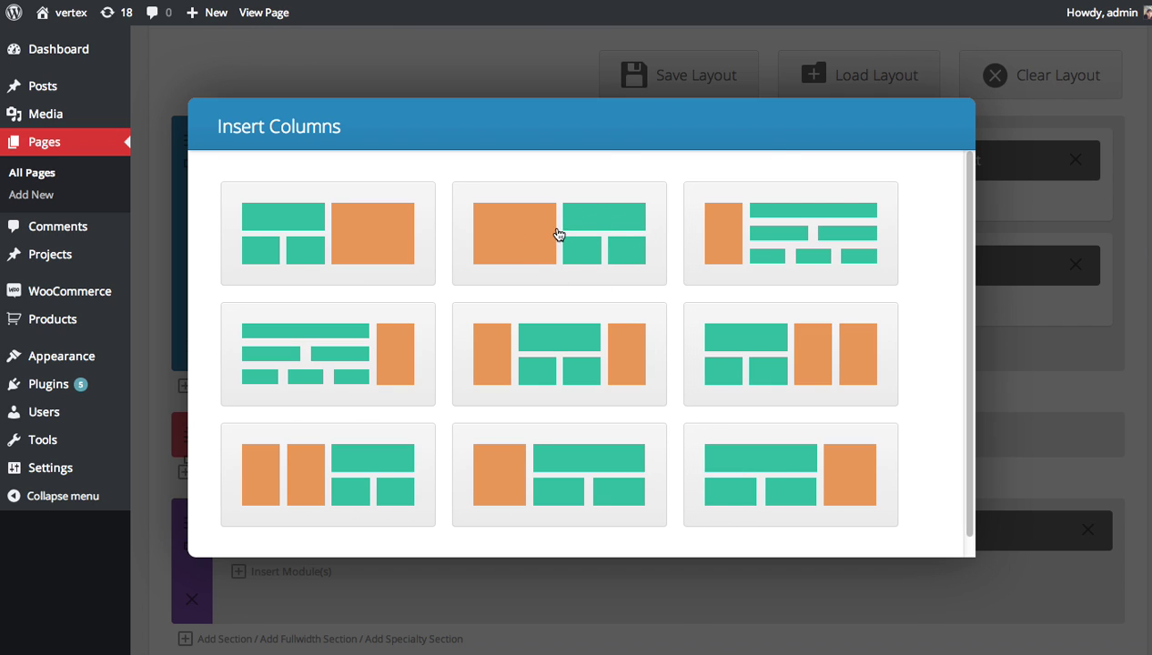
{"action": "left_click", "coordinate": [556, 236]}
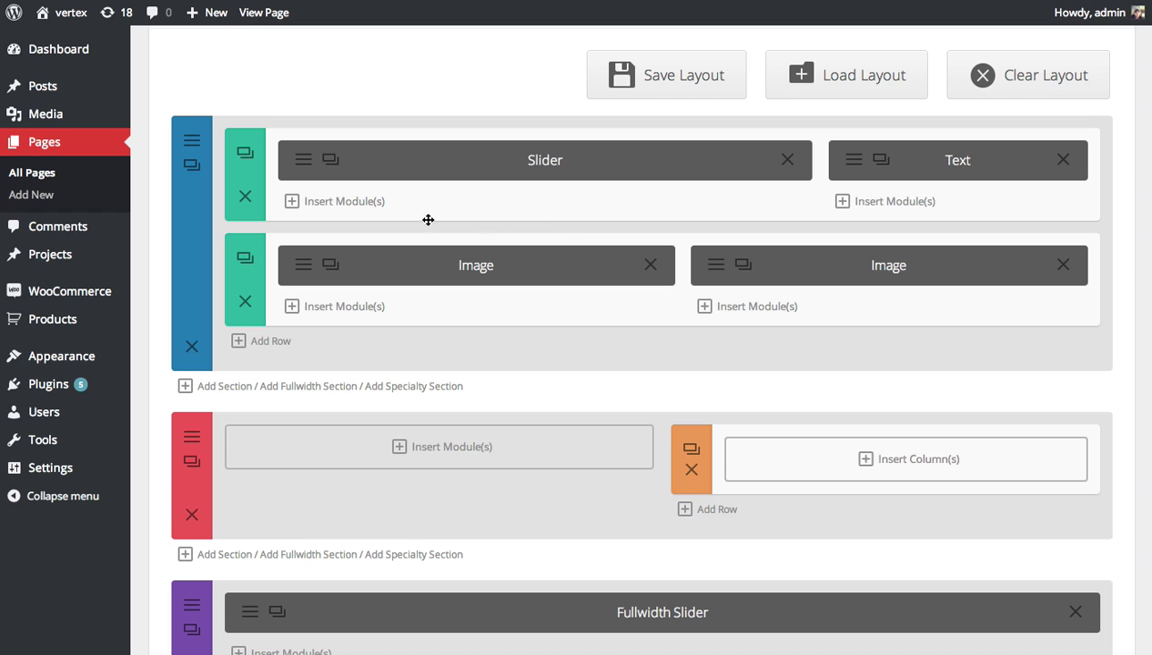
Move the Slider into the specialty section's vertical column and give the nested area a single-column row and a row of two 1/2 columns
{"action": "left_click_drag", "start_coordinate": [471, 164], "coordinate": [490, 492]}
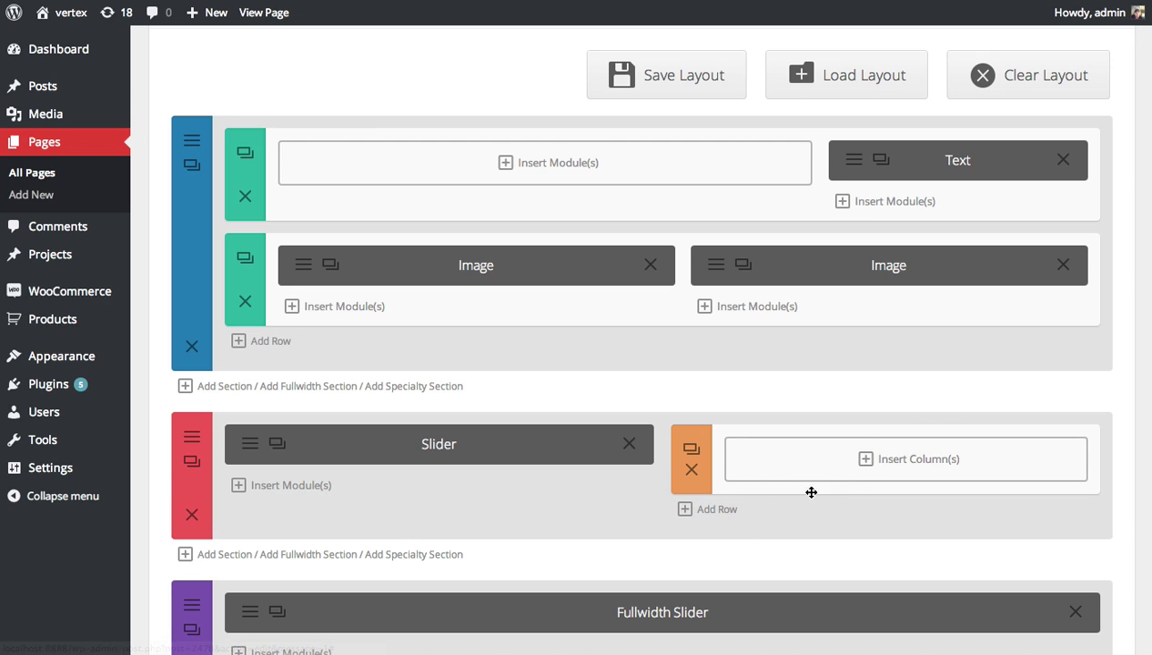
{"action": "left_click", "coordinate": [866, 462]}
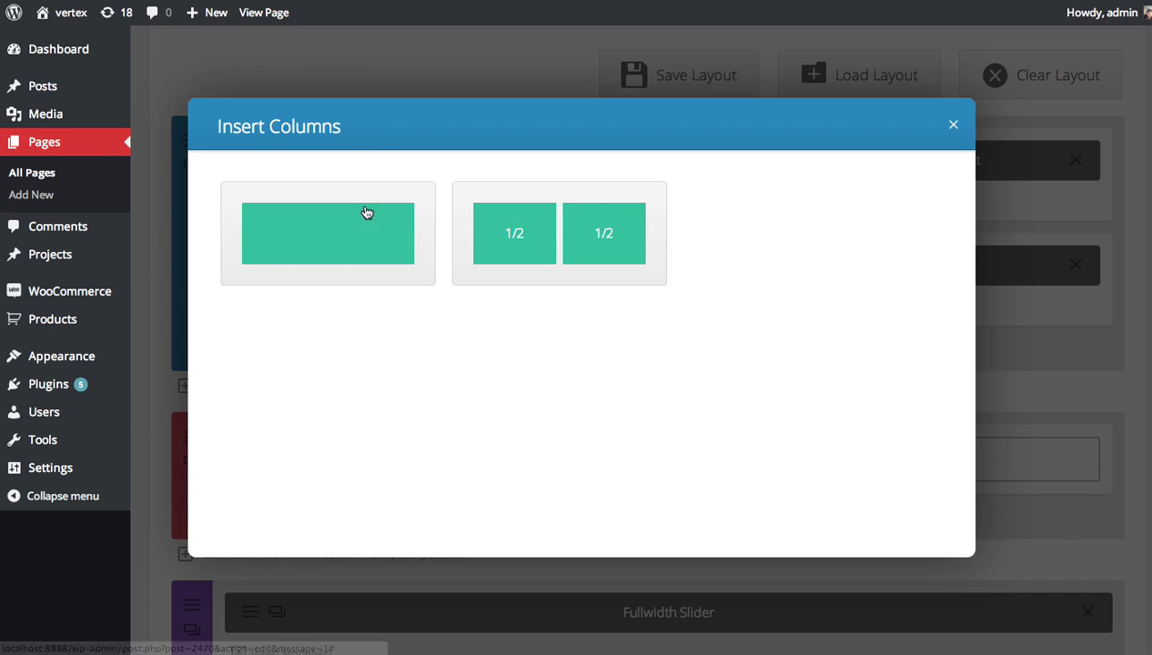
{"action": "left_click", "coordinate": [331, 222]}
{"action": "left_click", "coordinate": [688, 512]}
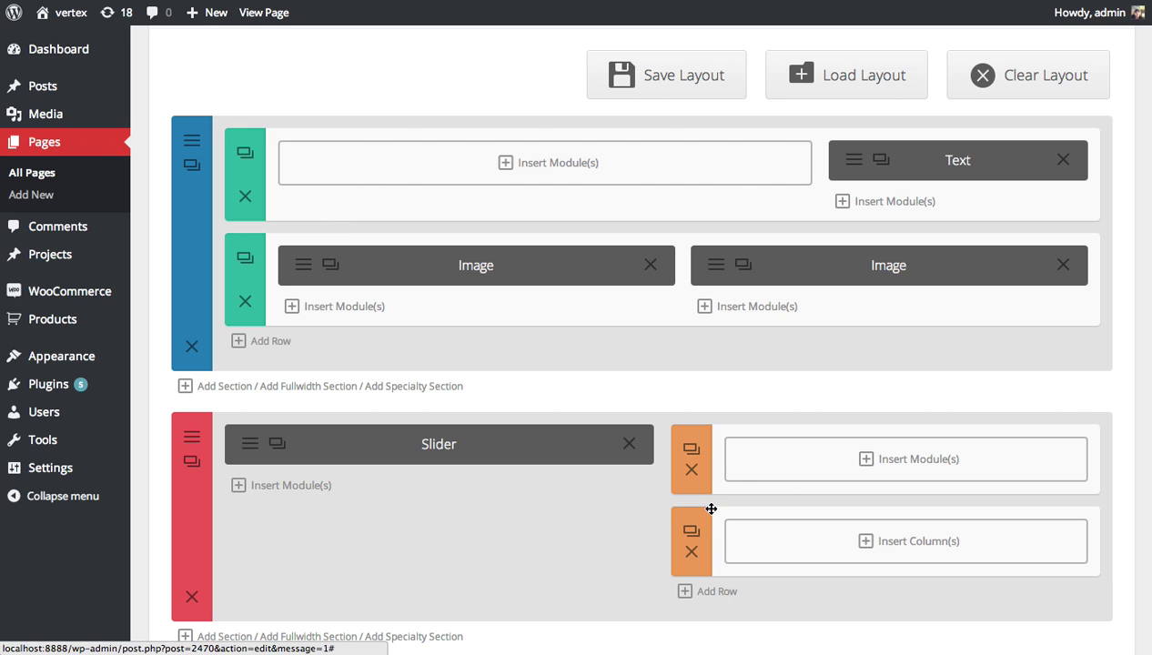
{"action": "left_click", "coordinate": [786, 517]}
{"action": "left_click", "coordinate": [605, 237]}
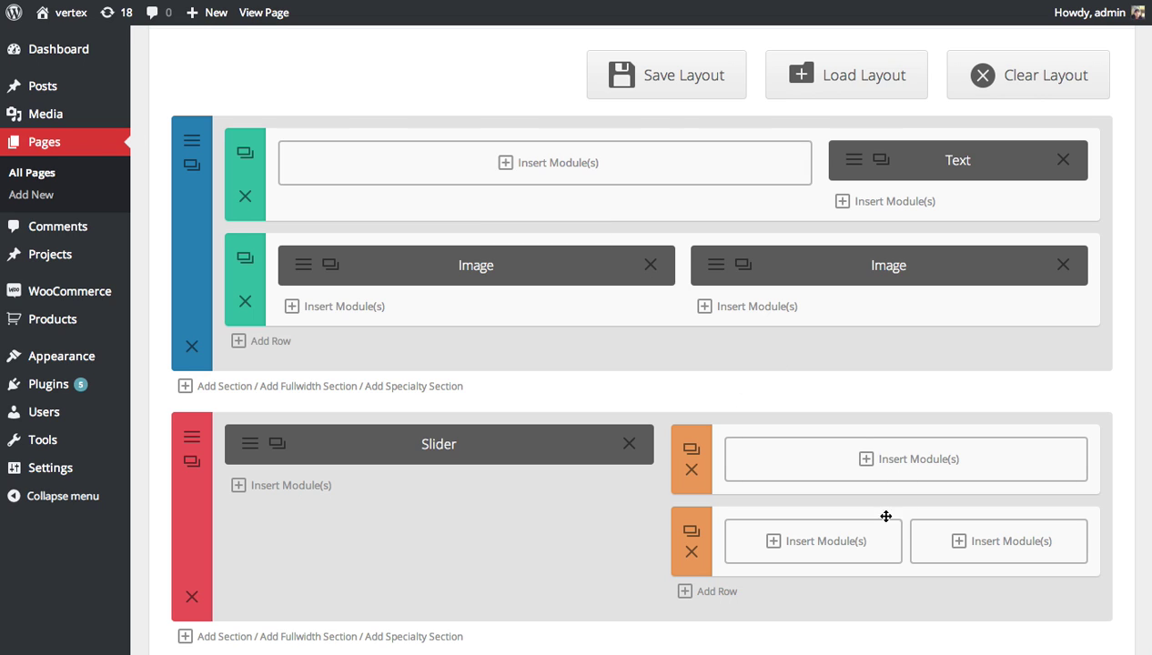
Move the Text module into the single-column nested row and the two Images into the half columns, then delete the emptied regular section
{"action": "left_click_drag", "start_coordinate": [952, 160], "coordinate": [896, 456]}
{"action": "left_click_drag", "start_coordinate": [470, 262], "coordinate": [799, 520]}
{"action": "left_click_drag", "start_coordinate": [814, 247], "coordinate": [970, 558]}
{"action": "left_click", "coordinate": [192, 321]}
Update the page and review the specialty section's layout above the fullwidth slider on the refreshed live page
{"action": "scroll", "coordinate": [921, 306], "scroll_direction": "down", "scroll_amount": 6}
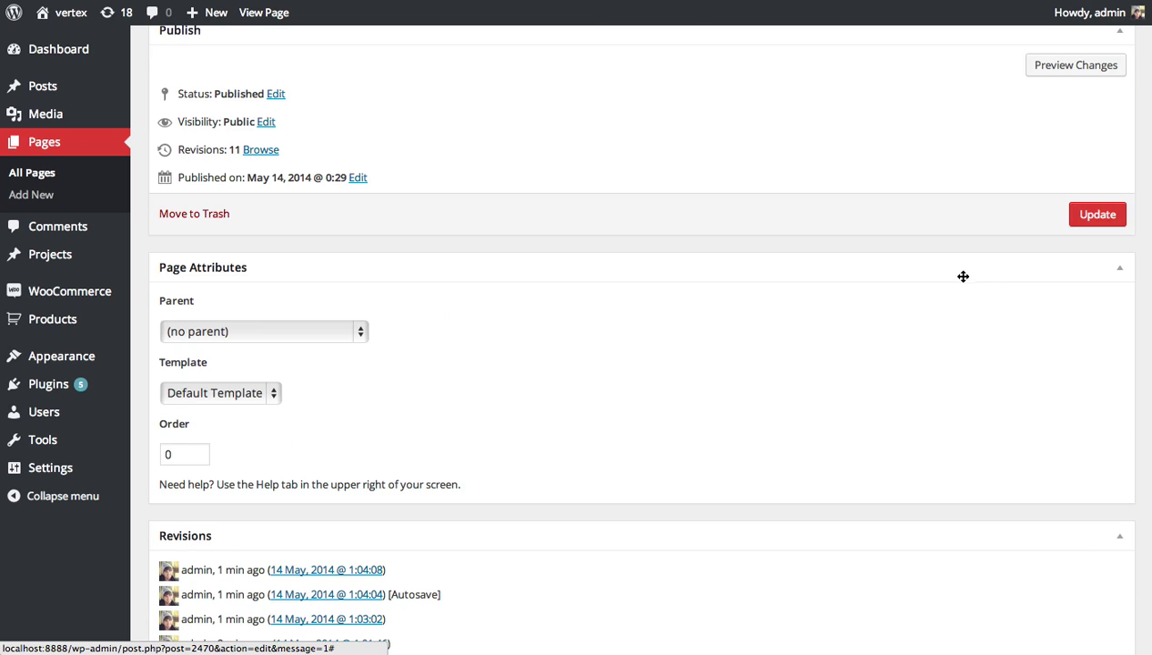
{"action": "left_click", "coordinate": [1097, 215]}
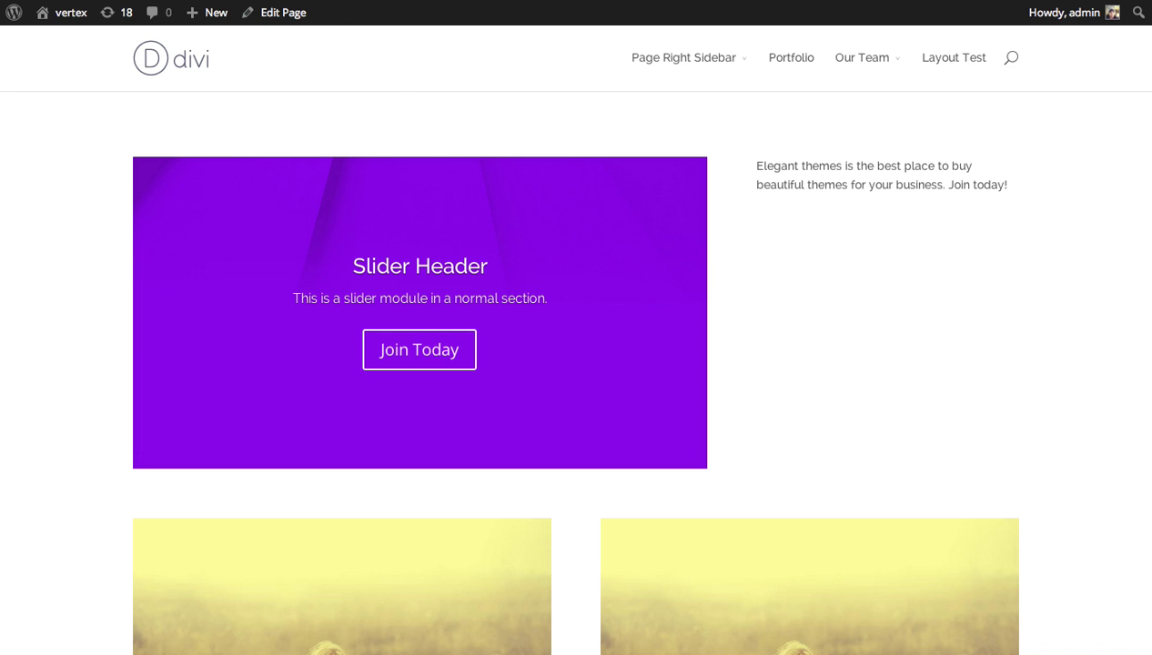
{"action": "key", "text": "F5"}
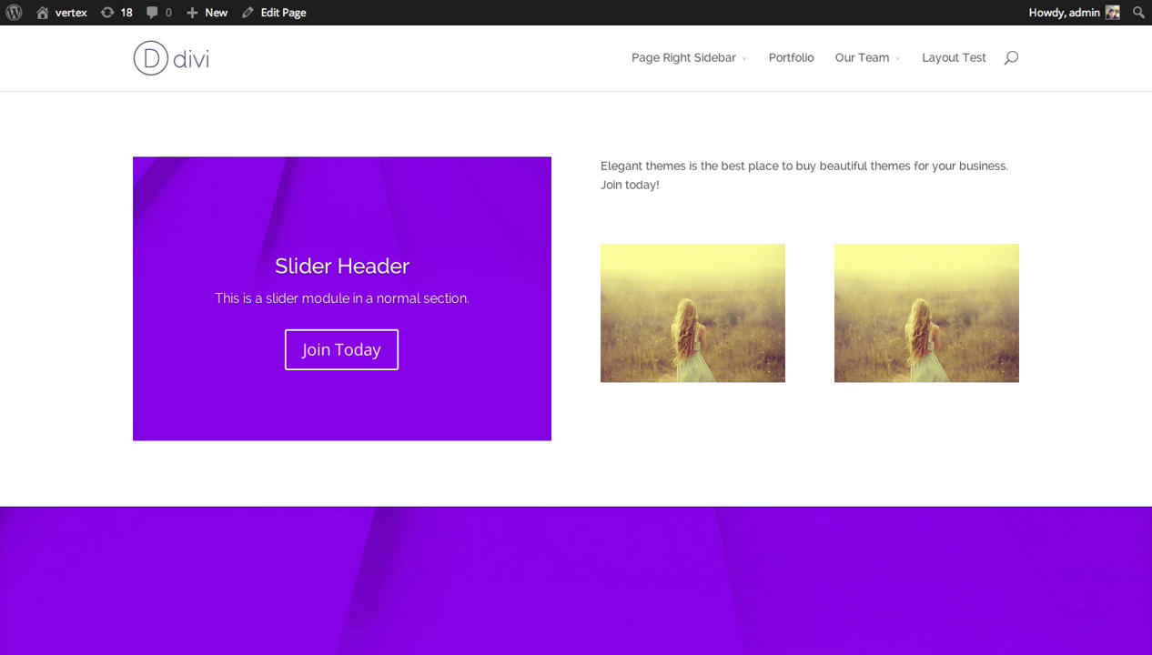
{"action": "scroll", "coordinate": [576, 327], "scroll_direction": "down", "scroll_amount": 2}
{"action": "scroll", "coordinate": [577, 328], "scroll_direction": "up", "scroll_amount": 2}
{"action": "scroll", "coordinate": [576, 364], "scroll_direction": "down", "scroll_amount": 5}
{"action": "scroll", "coordinate": [576, 364], "scroll_direction": "up", "scroll_amount": 5}
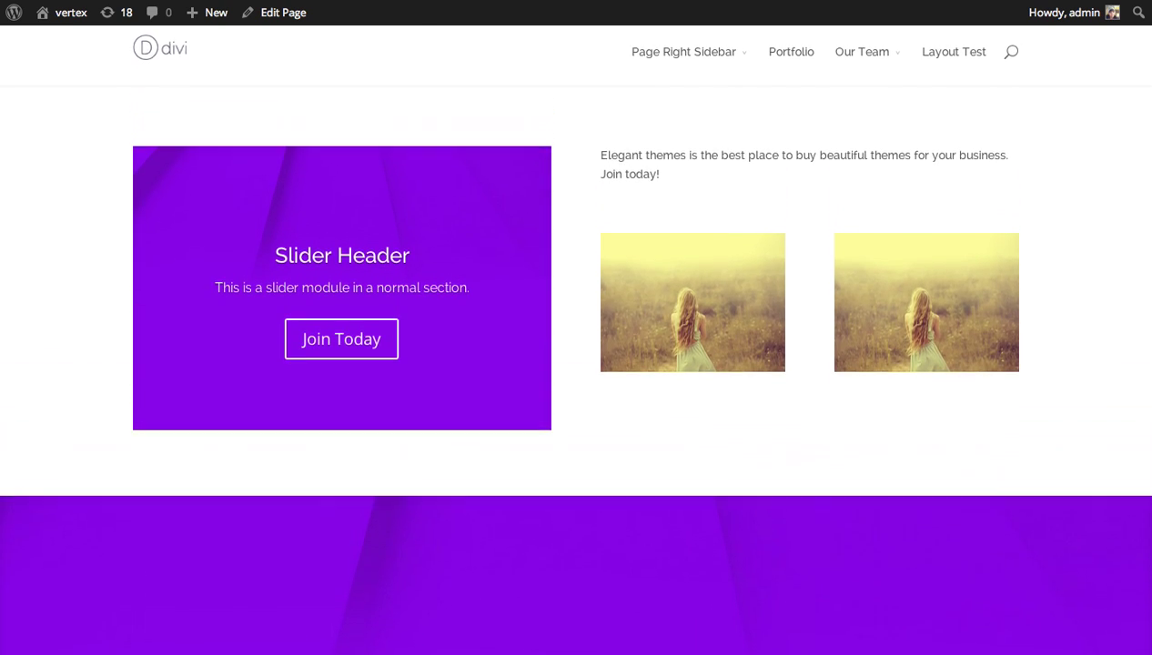